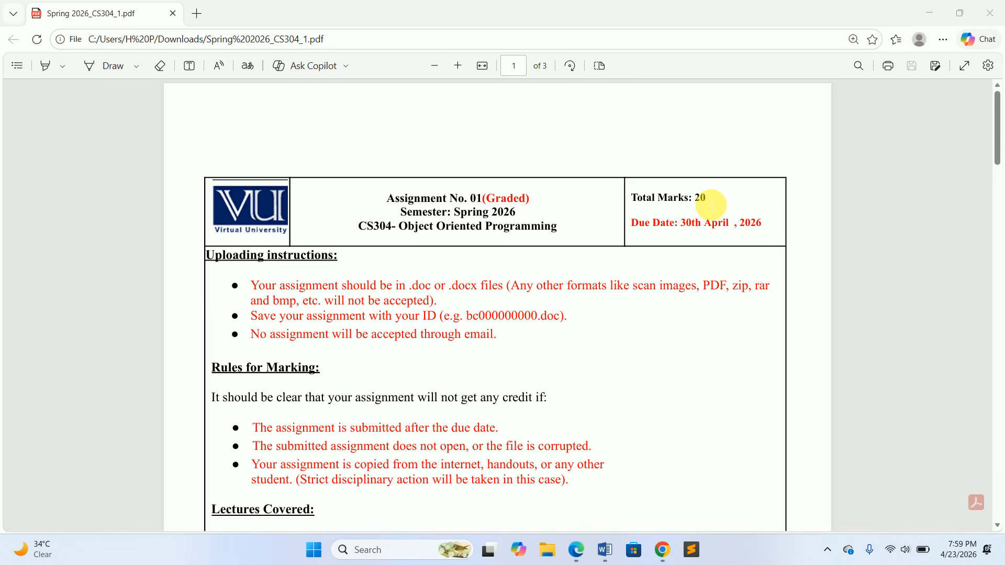
- Read the CS304 assignment PDF, covering the instructions, learning outcomes, Online Food Delivery System problem statement and sample class diagram
scroll(711, 204, down, 1)
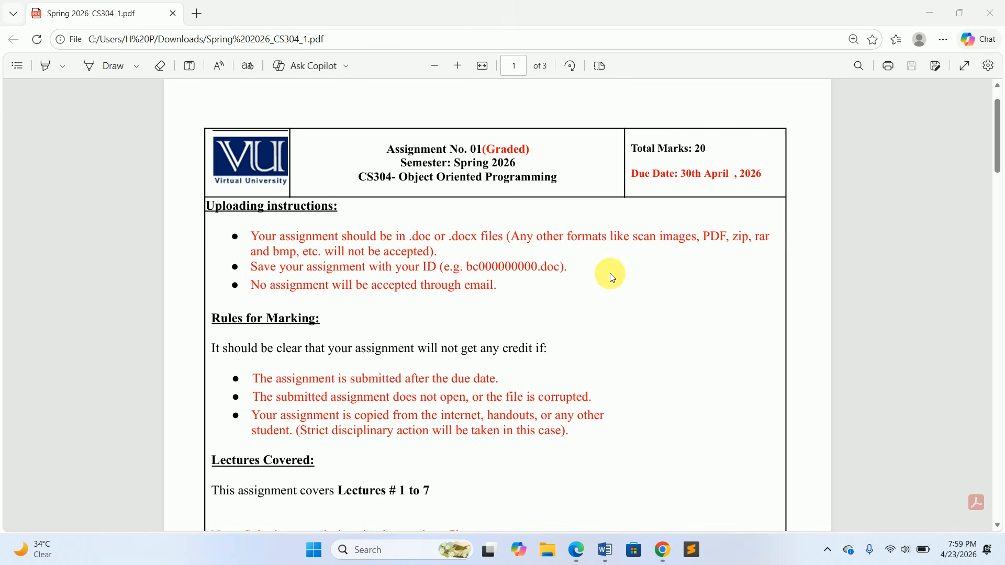
scroll(610, 273, down, 1)
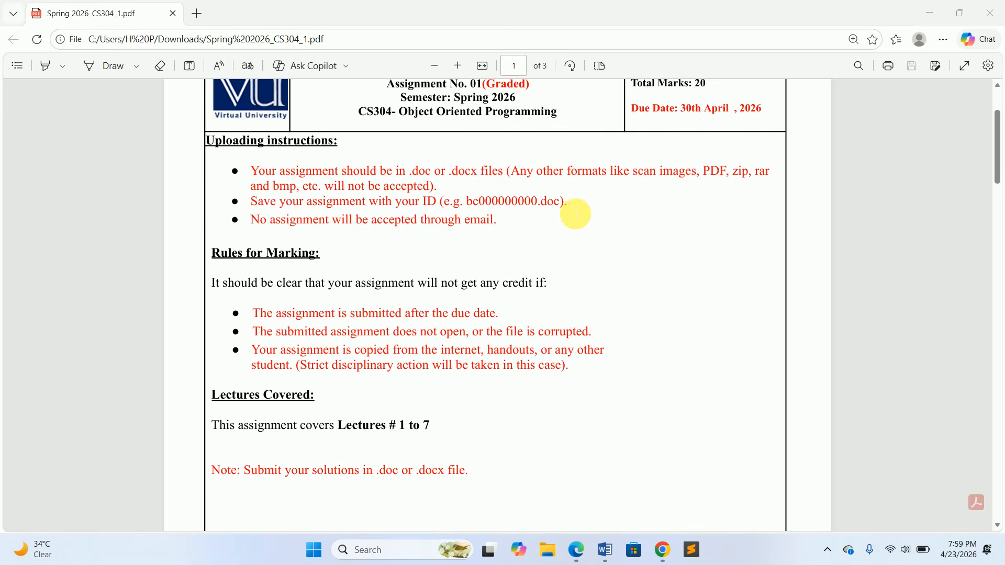
scroll(575, 213, down, 16)
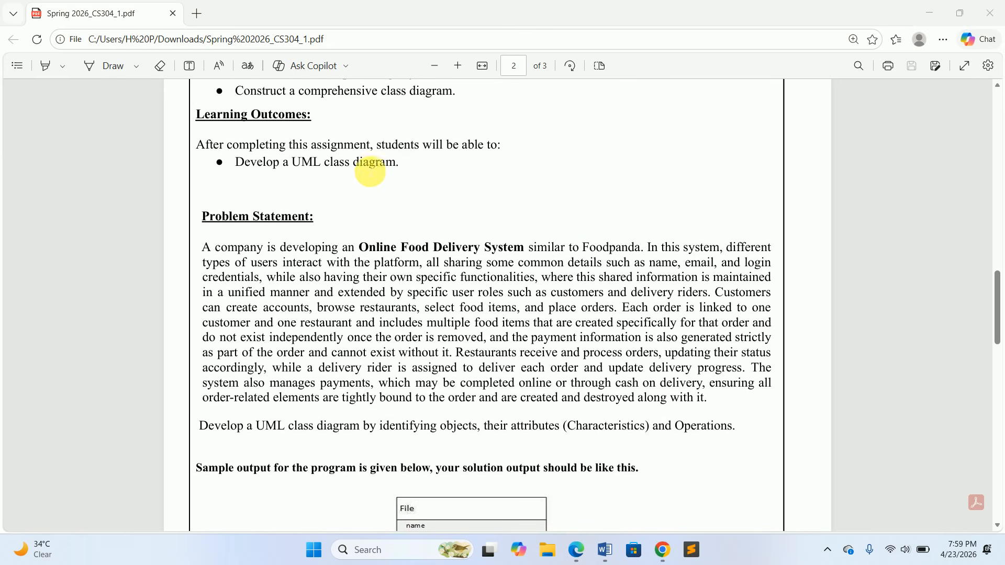
click(296, 163)
drag(296, 163, 398, 161)
click(428, 203)
scroll(428, 203, down, 1)
drag(203, 160, 713, 312)
click(510, 275)
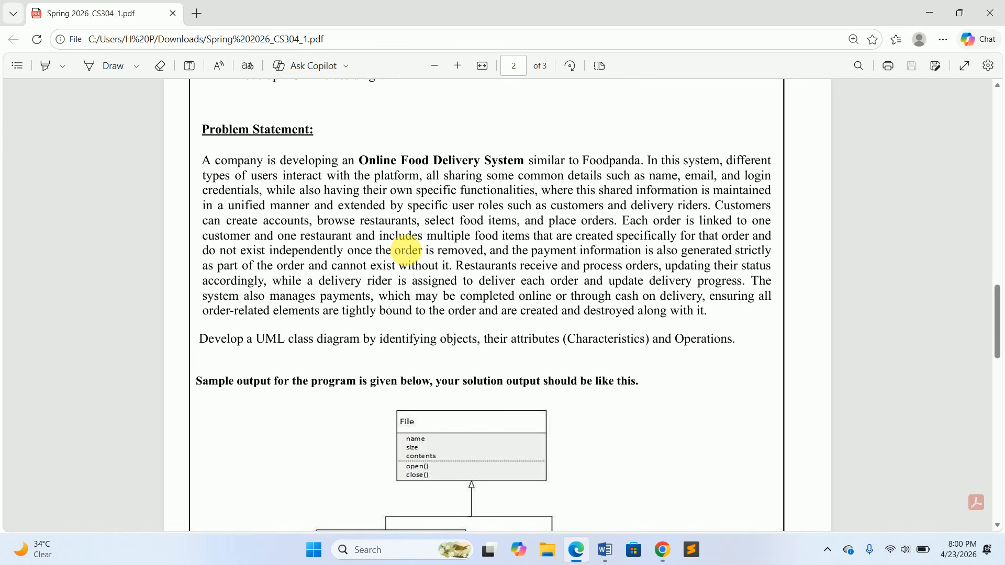
scroll(407, 251, down, 3)
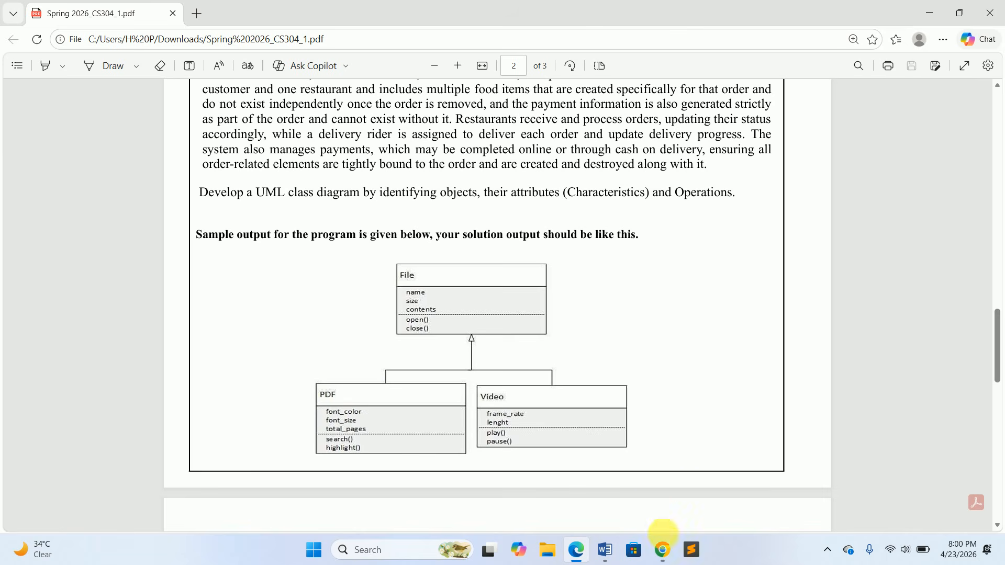
click(929, 13)
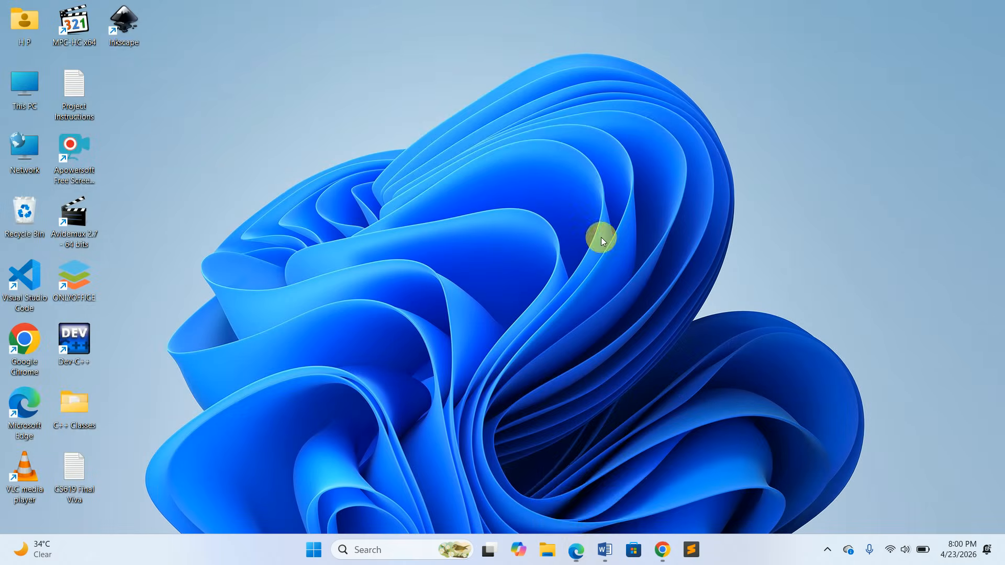
- Switch to the Word document CS304_1_S26 and review its heading lines and UML class diagram solution
click(605, 551)
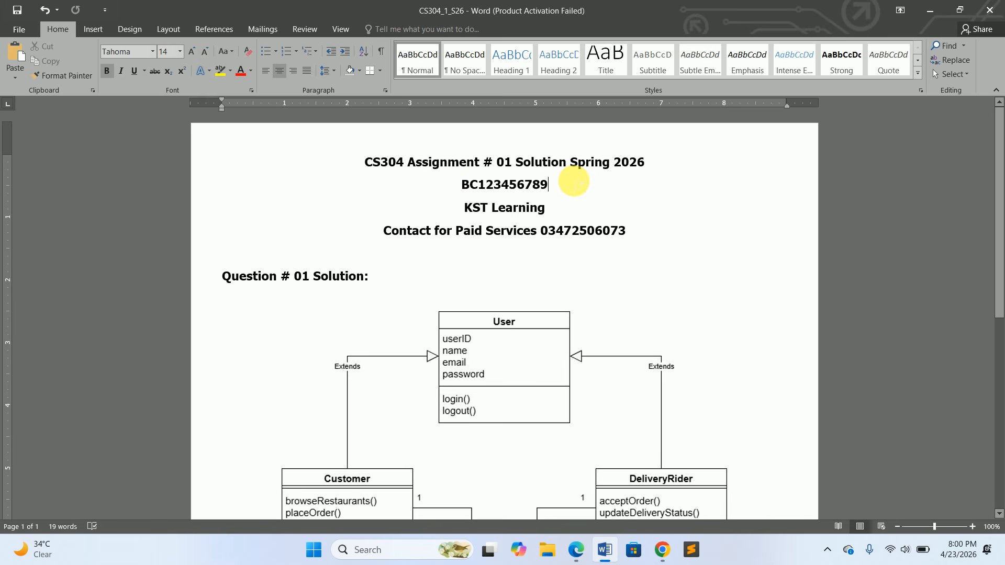
scroll(574, 182, down, 3)
click(524, 168)
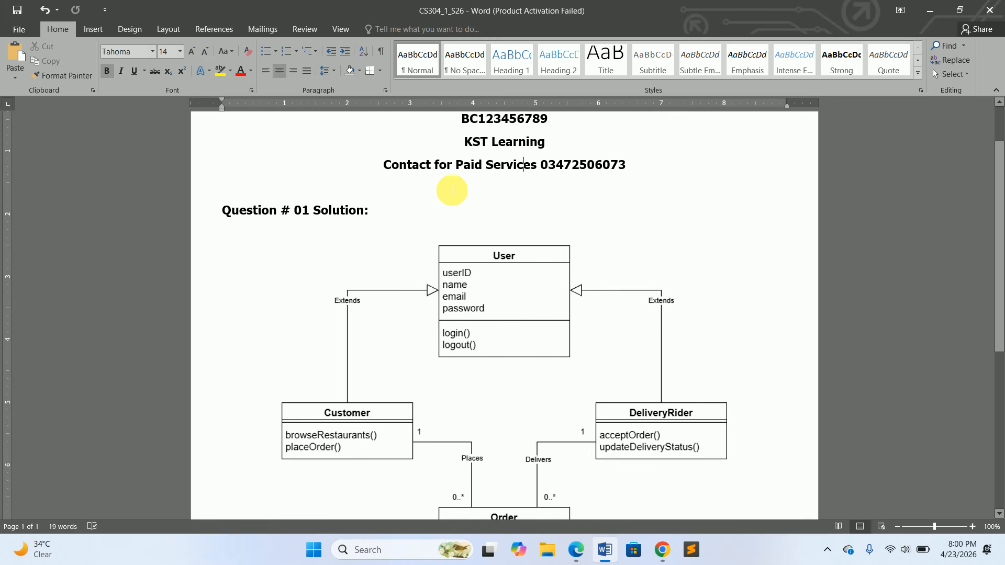
click(392, 207)
scroll(392, 207, down, 3)
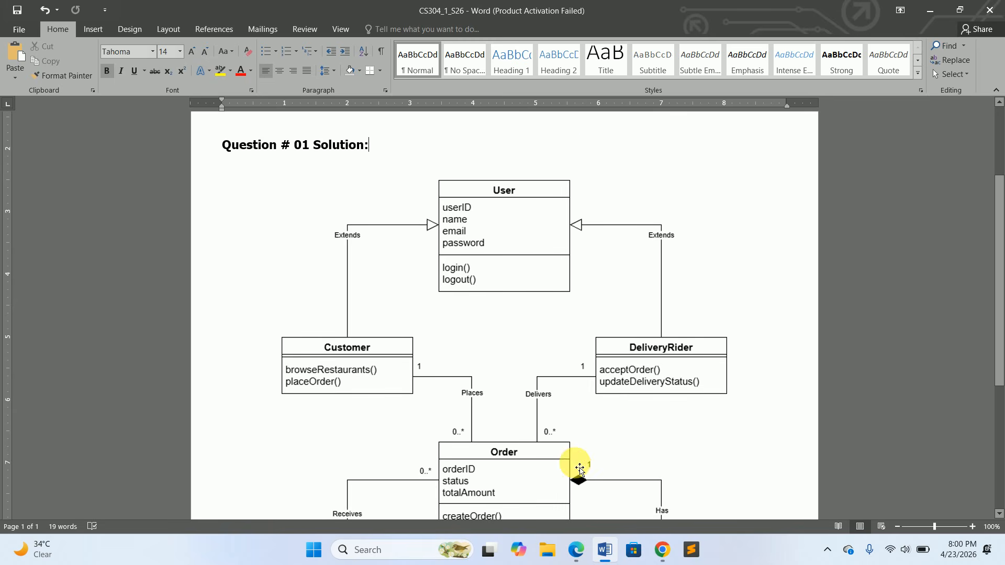
- Switch to Chrome, close the YouTube tab and open draw.io in the empty tab
click(663, 552)
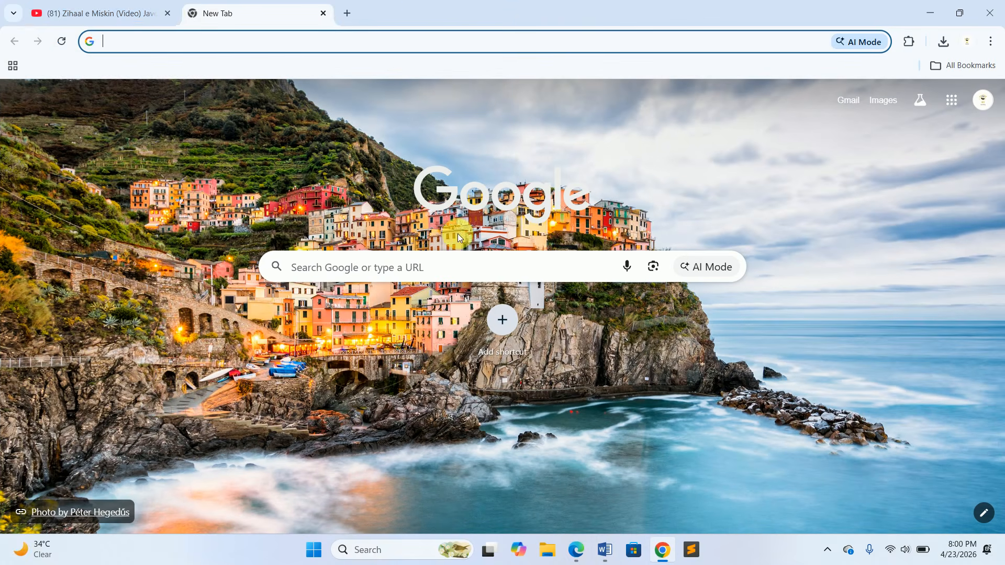
click(167, 14)
text(draw.io)
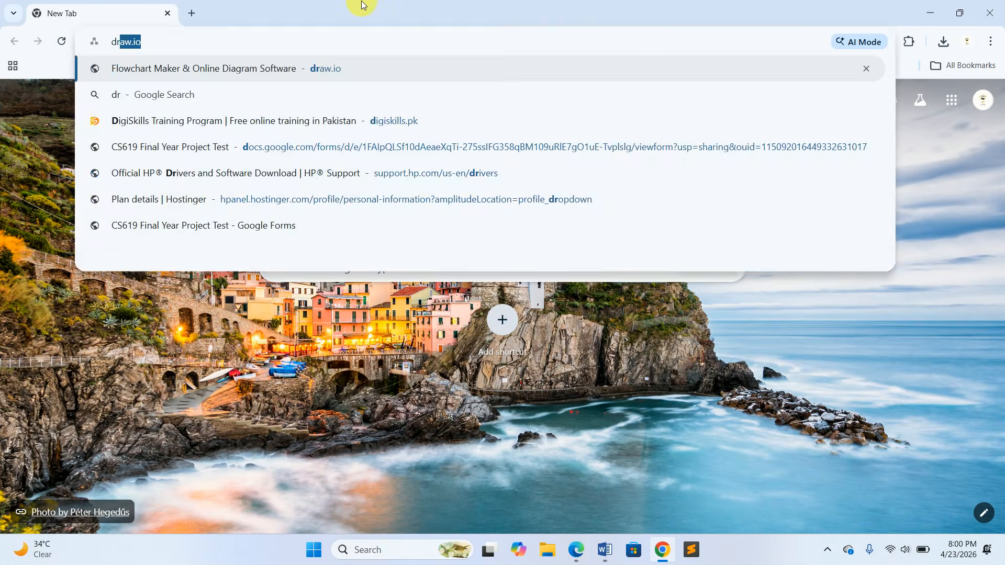
key(Return)
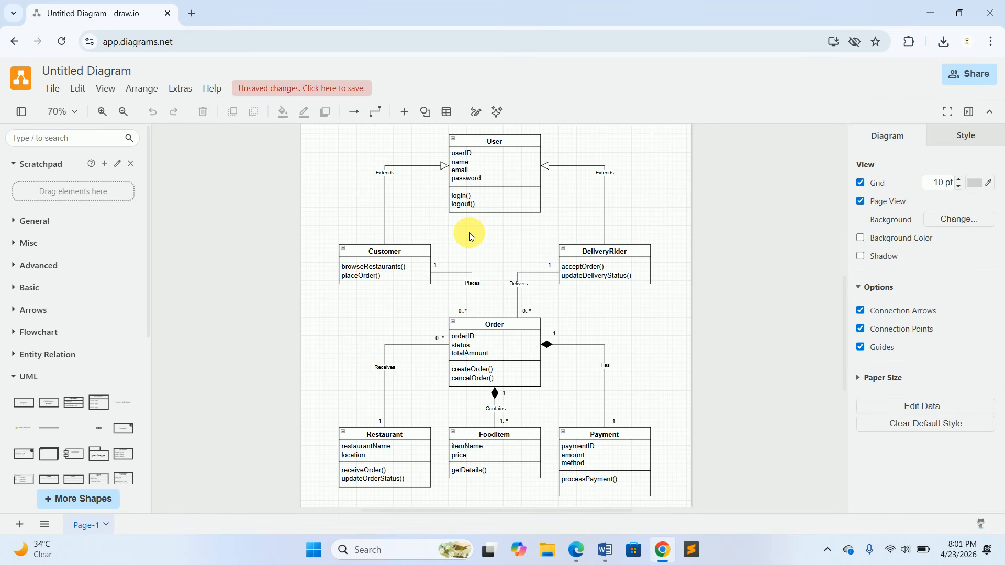
- Delete the entire existing class diagram from the page
click(105, 113)
click(104, 113)
click(105, 113)
click(105, 113)
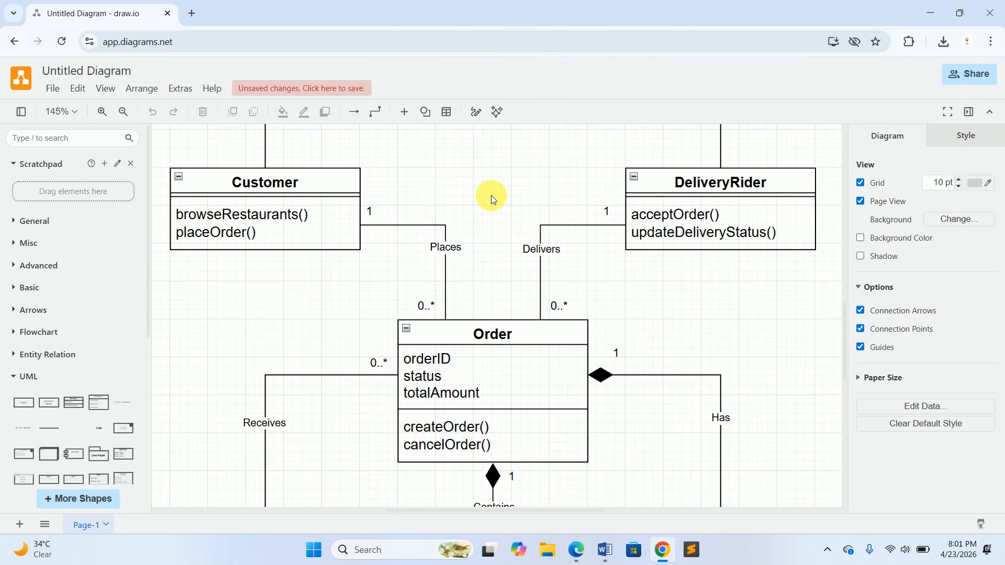
scroll(488, 198, up, 3)
scroll(496, 201, up, 4)
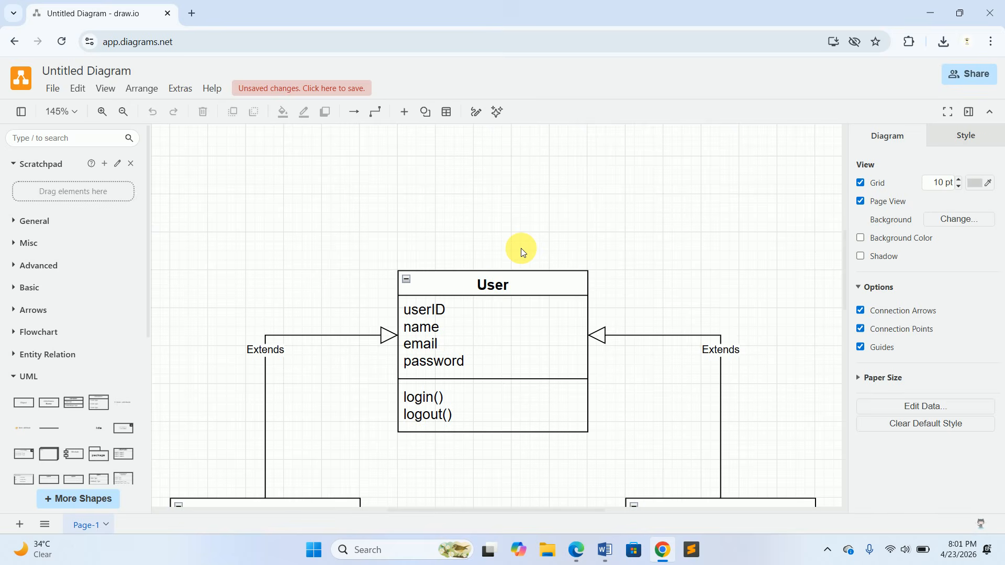
key(ctrl+a)
key(Delete)
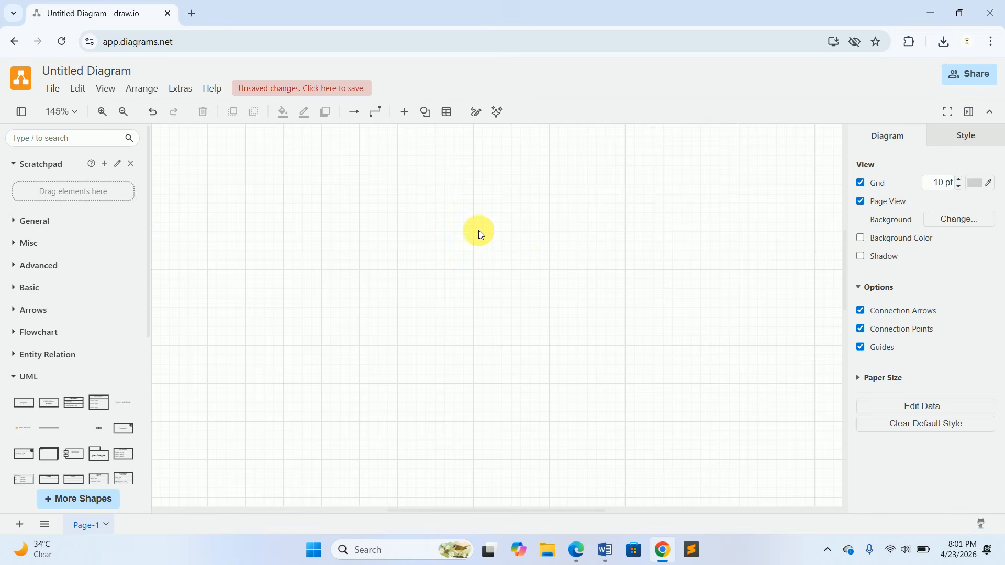
- Show the blank page at 100% zoom and expand the UML shape library to reach its shapes
click(123, 112)
click(123, 112)
click(123, 113)
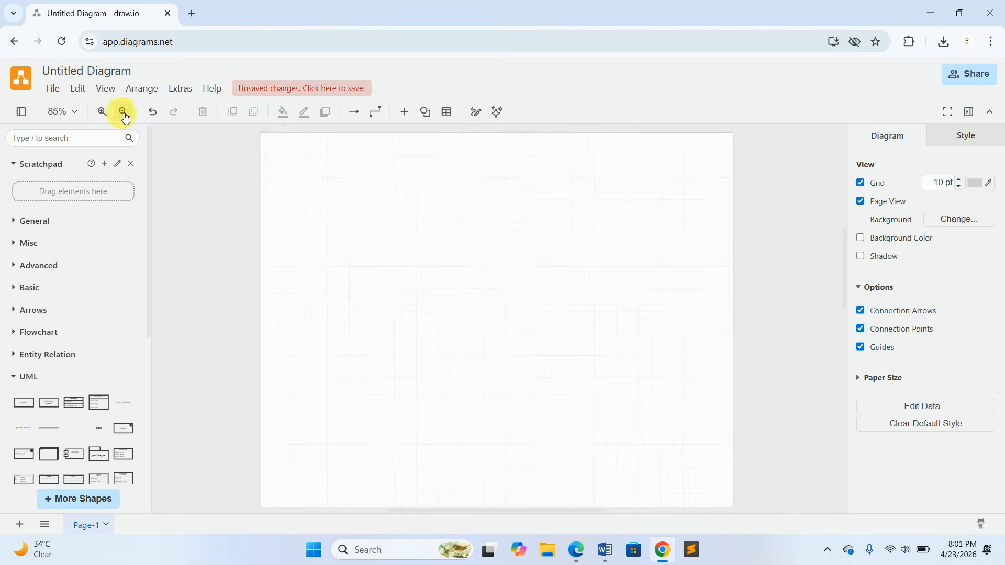
click(102, 112)
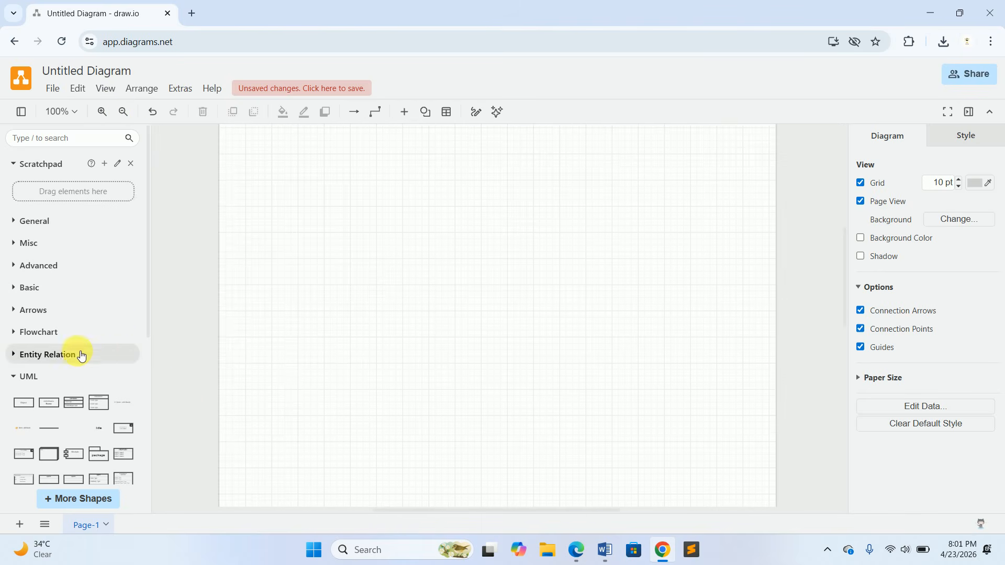
click(35, 375)
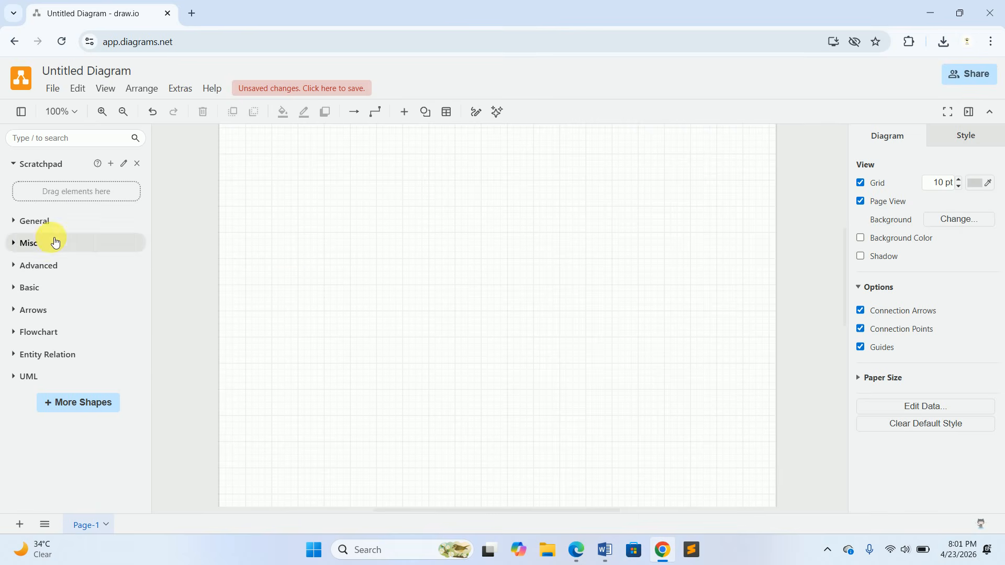
click(37, 220)
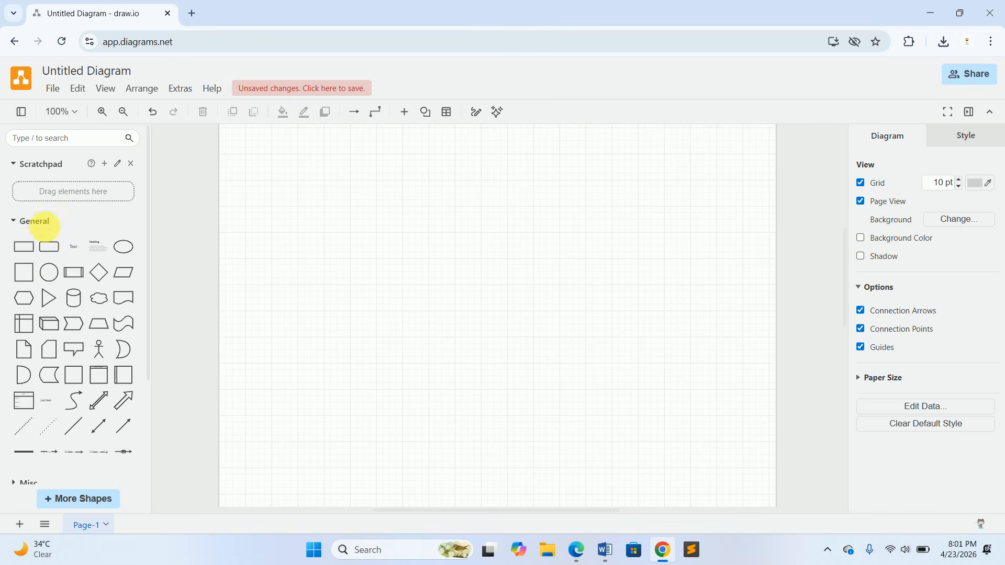
click(37, 221)
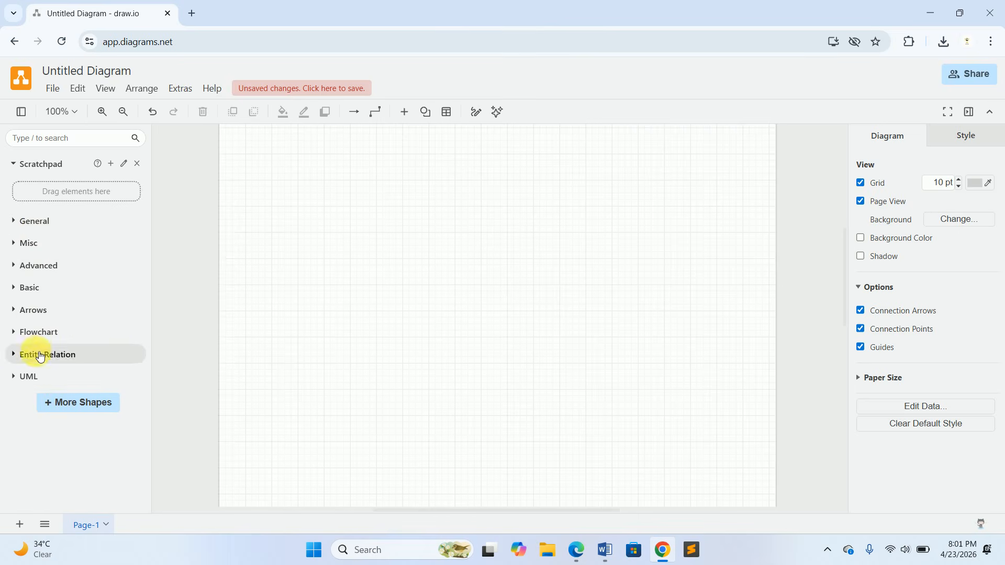
click(39, 375)
scroll(104, 358, down, 5)
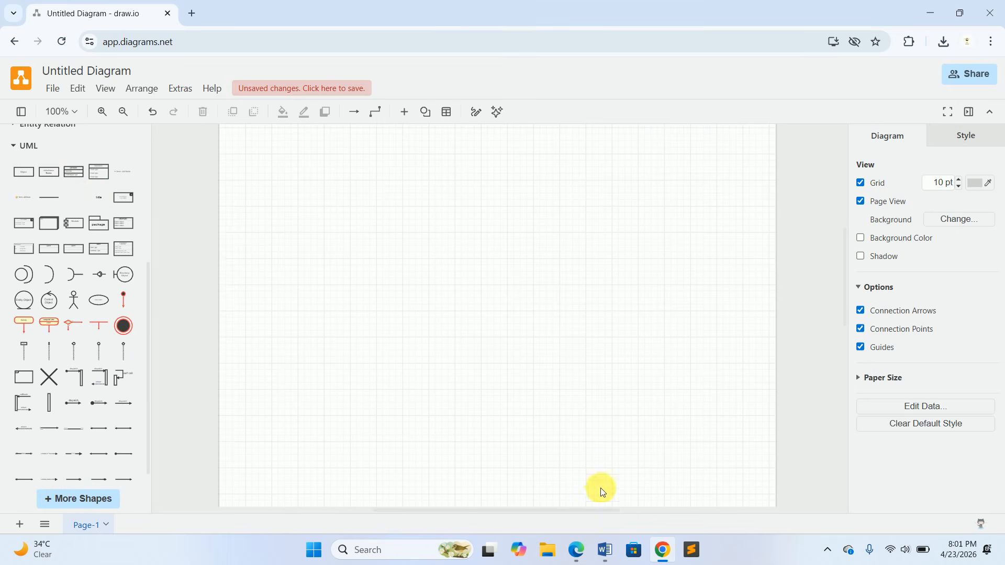
- Check the Word solution's diagram, add a UML class shape near the page's upper centre in draw.io, and name it User
click(604, 549)
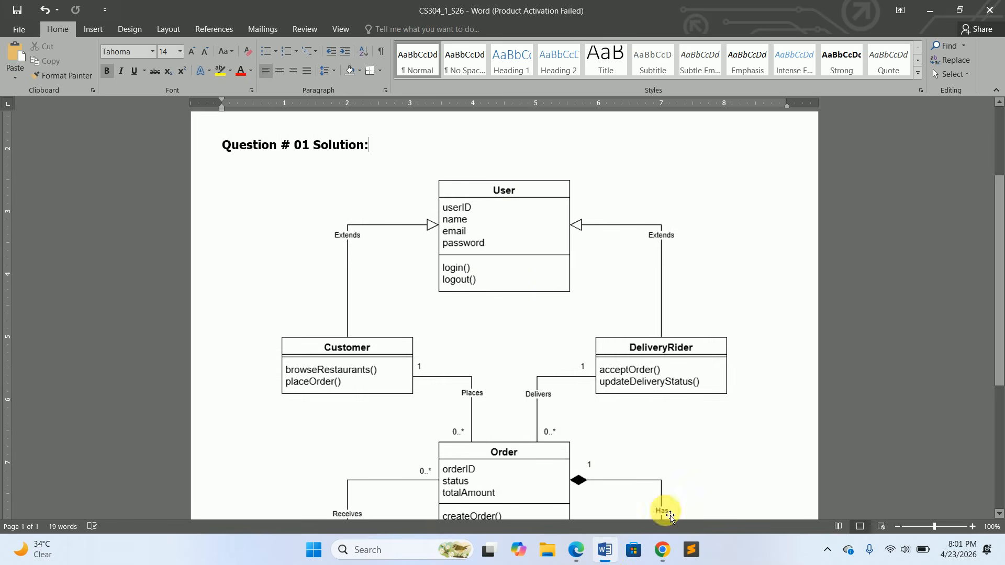
click(662, 550)
mouse_move(76, 178)
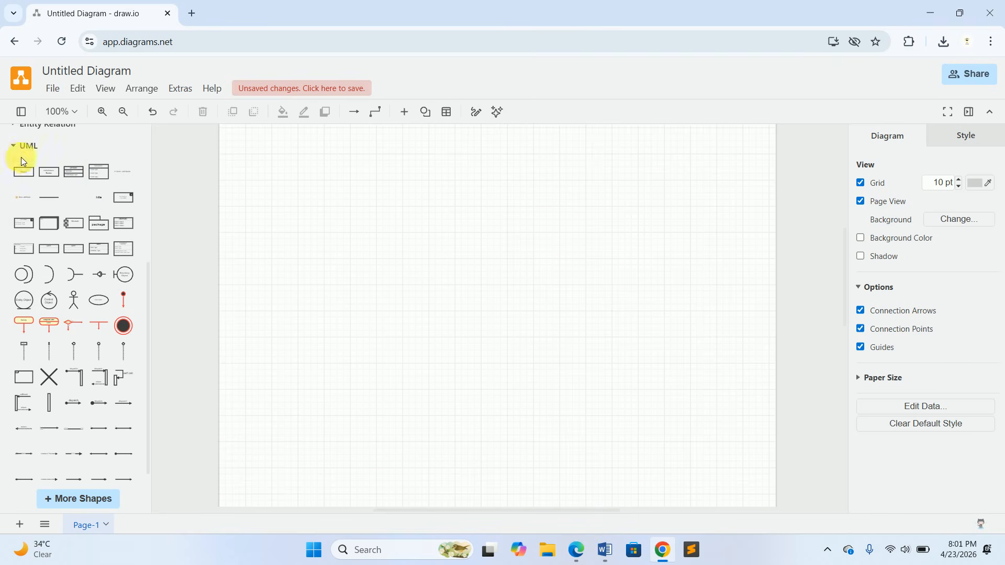
drag(74, 172, 521, 174)
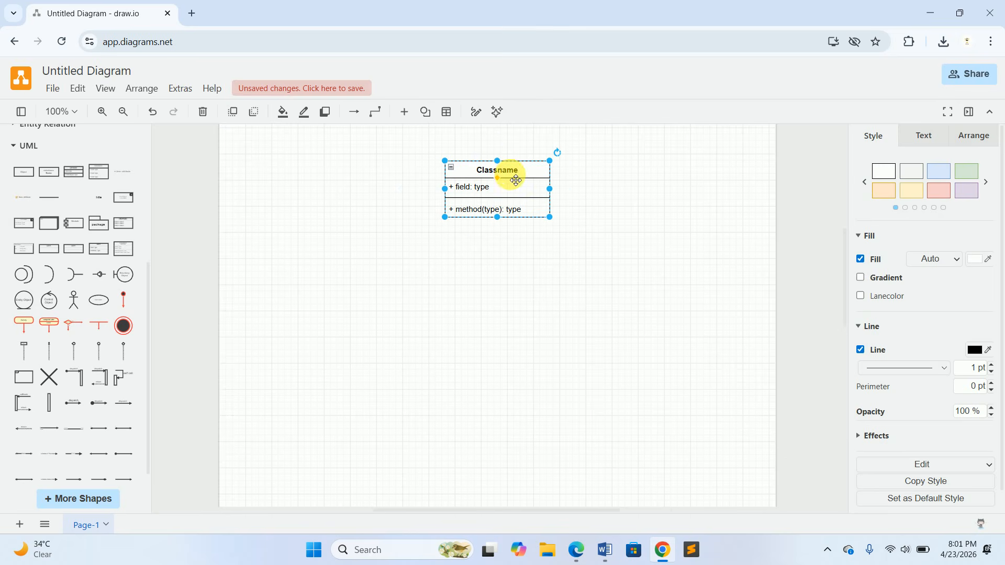
double_click(513, 173)
text(User)
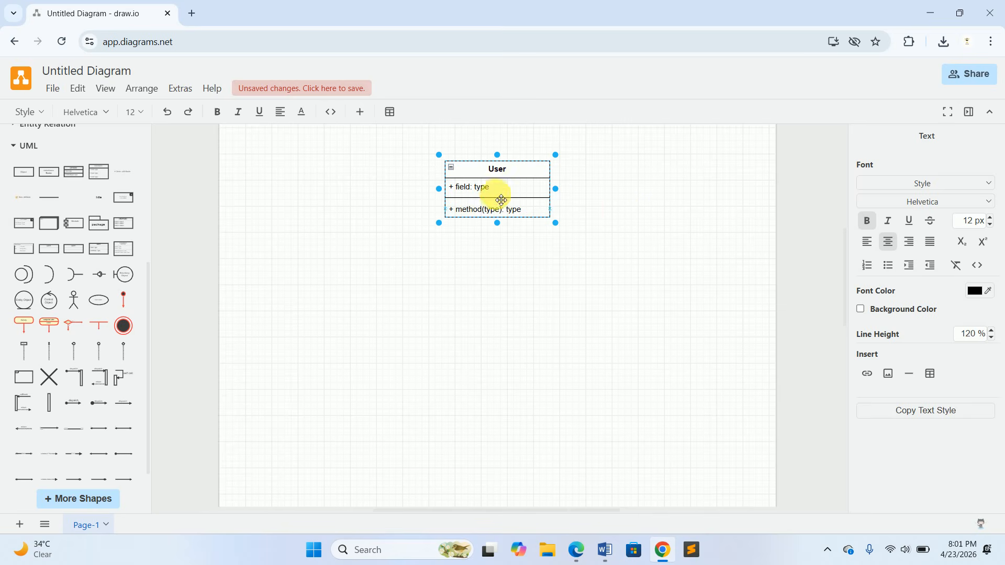
- Replace the User class's placeholder field with the attributes userID, Name, Email and Password on separate lines, consulting the Word solution
click(489, 187)
double_click(488, 188)
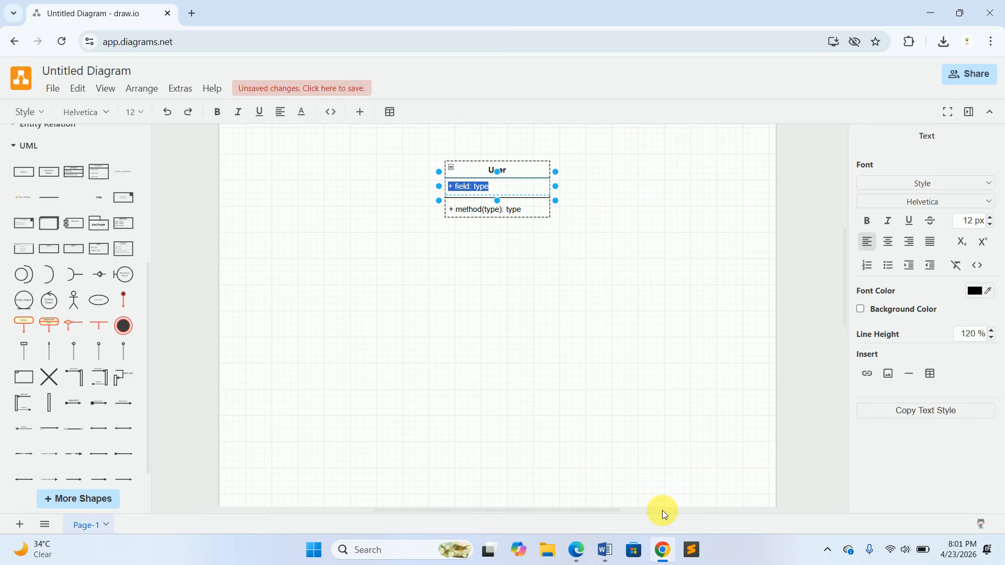
click(604, 549)
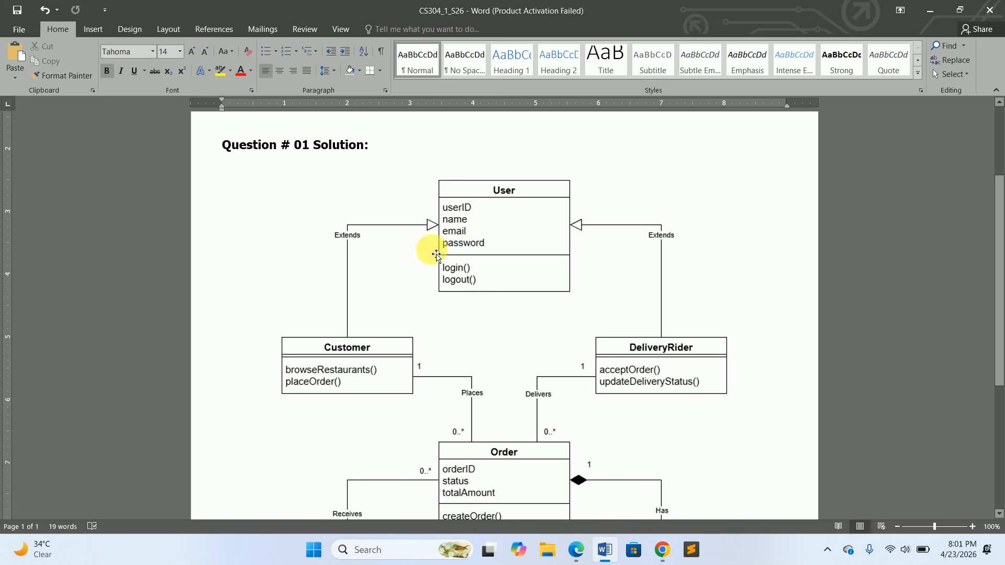
click(662, 549)
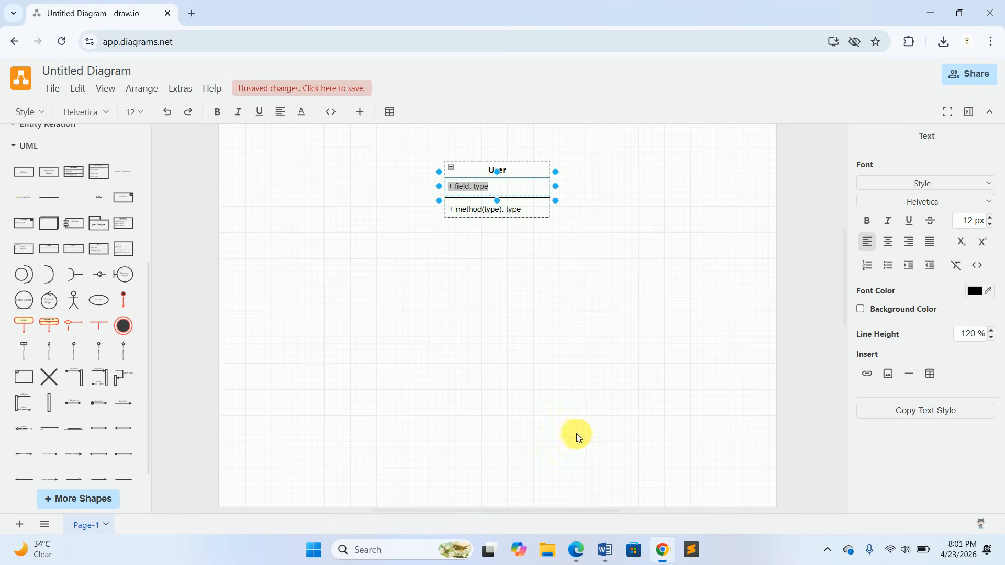
text(User)
key(BackSpace)
key(BackSpace)
key(BackSpace)
key(BackSpace)
text(user)
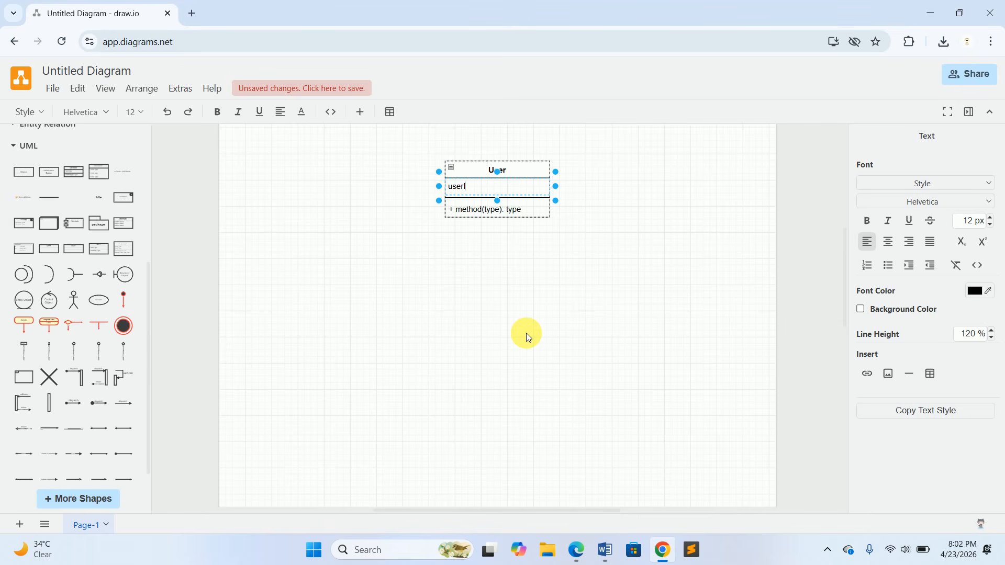
text(ID)
key(Return)
text(Name Email)
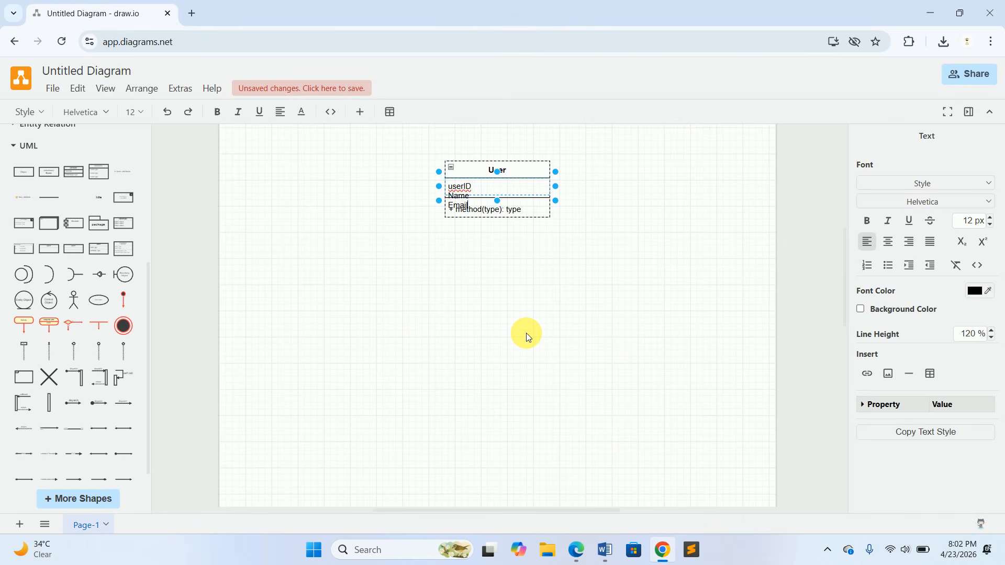
key(Return)
text(Password)
key(Escape)
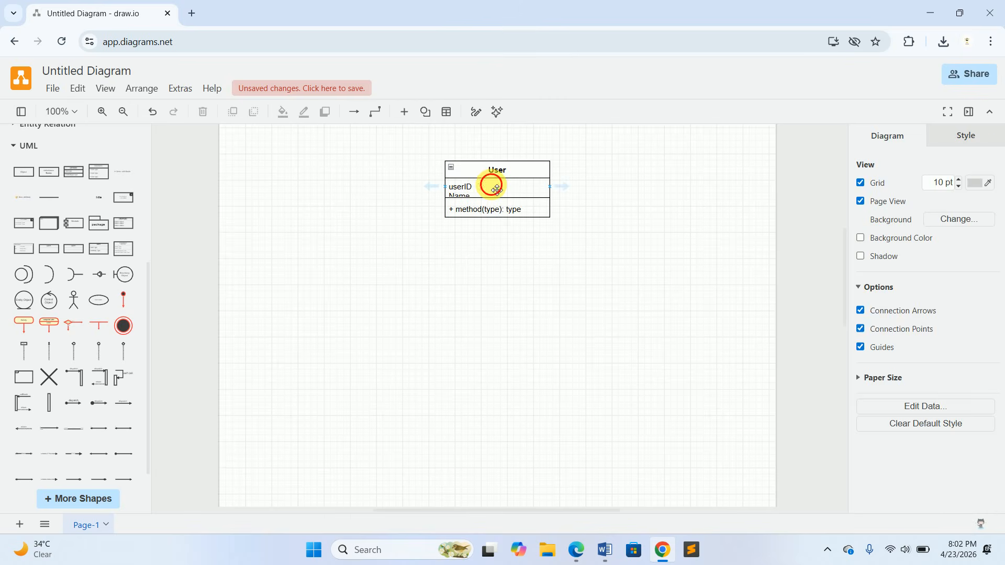
- Extend the User class's attribute section downward so all four attributes fit
click(497, 190)
drag(497, 200, 502, 241)
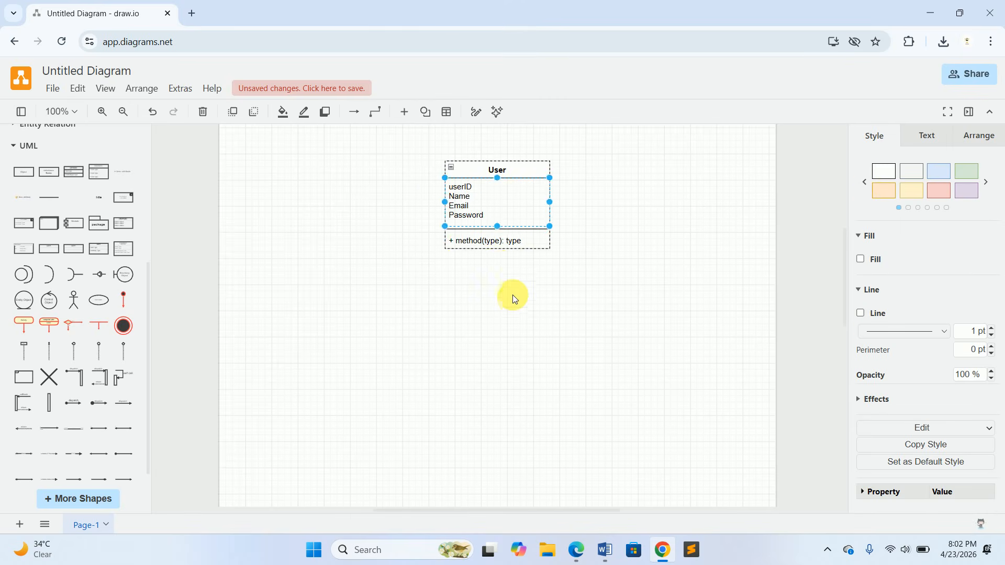
click(513, 298)
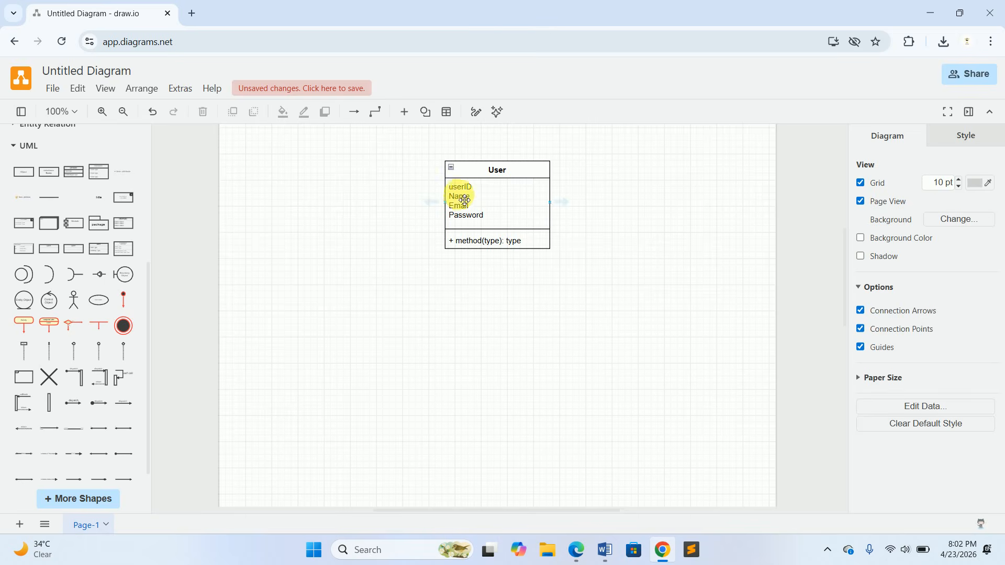
- Consult the Word solution and replace the User class's placeholder method in draw.io with login() and logout() on separate lines
click(604, 549)
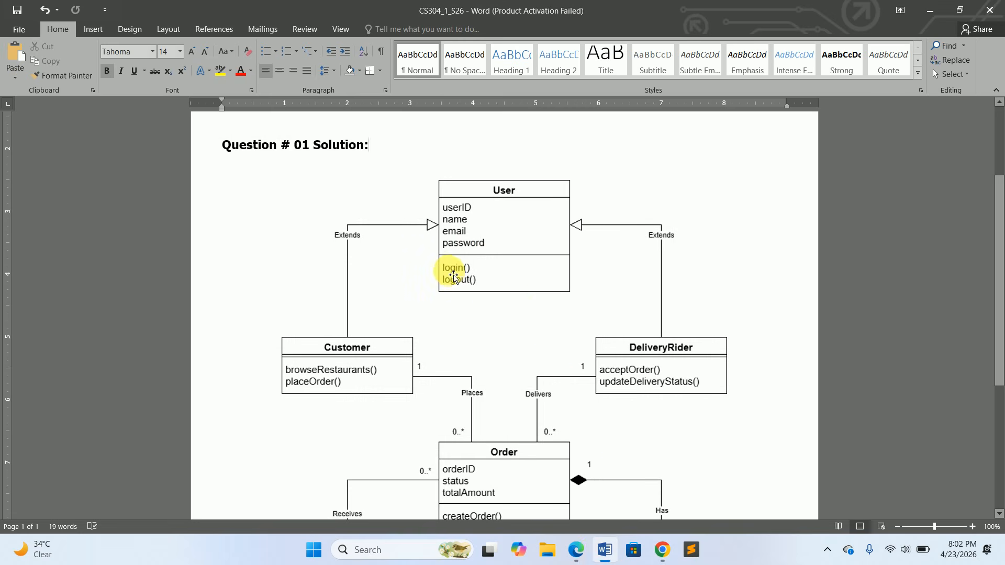
click(662, 549)
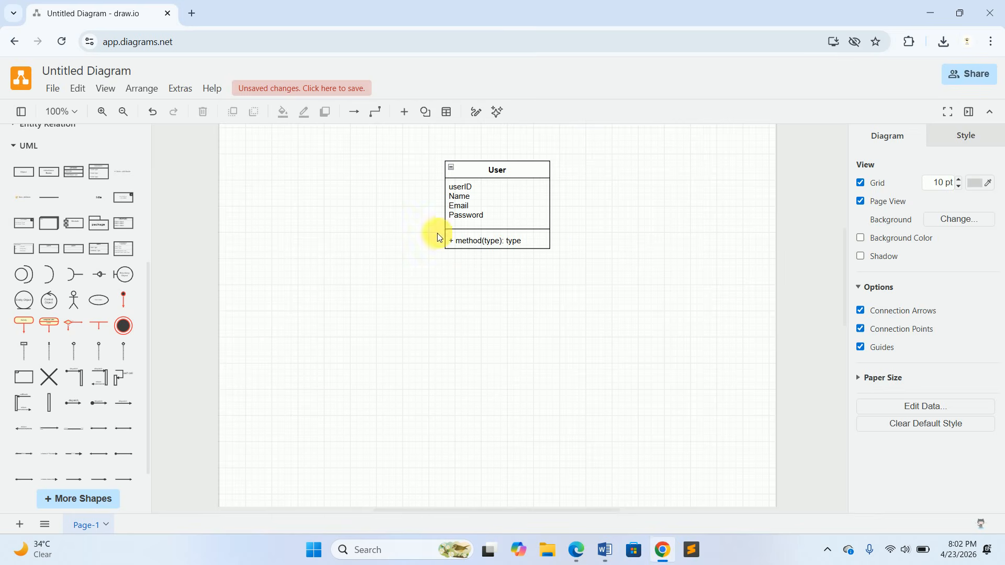
double_click(473, 240)
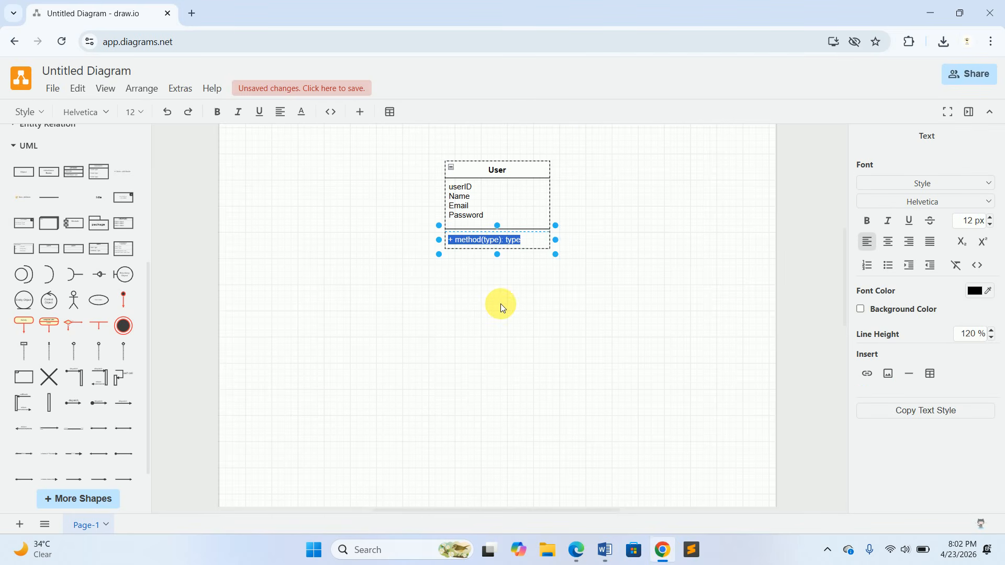
text(login() )
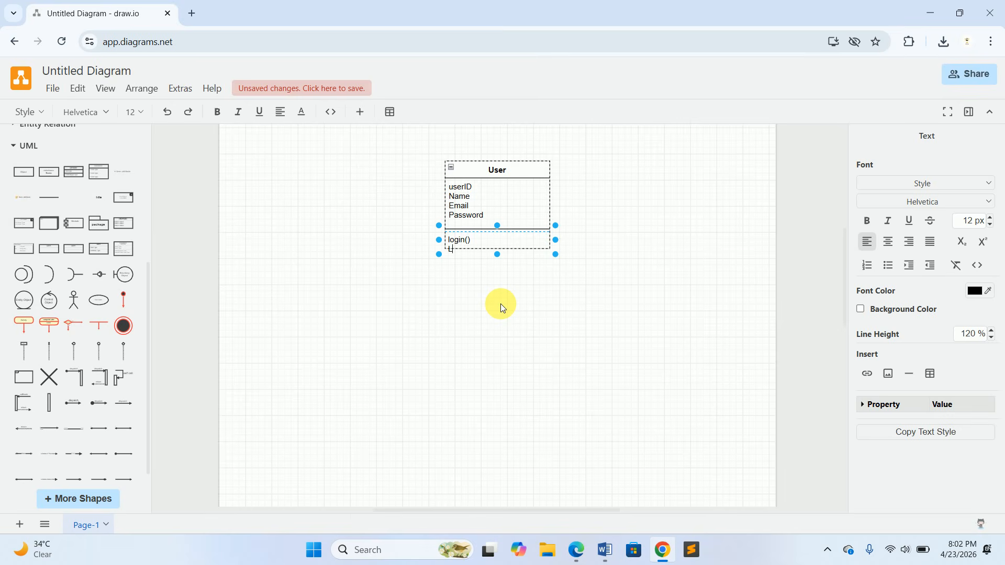
text(logout())
click(500, 303)
- Extend the User class's method section downward to fit both methods, and shorten the attribute section to remove the spare space under Password
click(497, 249)
drag(500, 260, 497, 271)
click(534, 302)
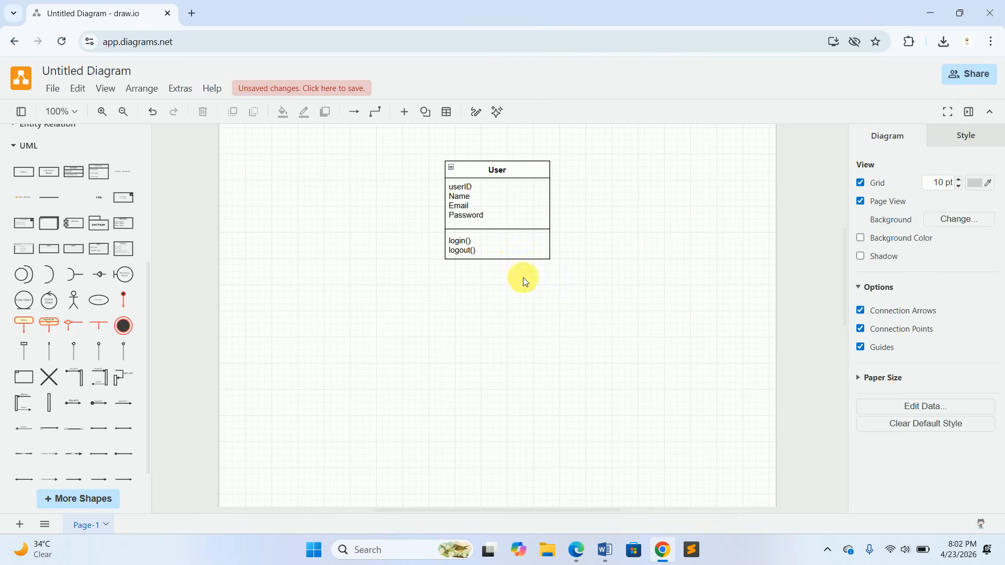
click(512, 231)
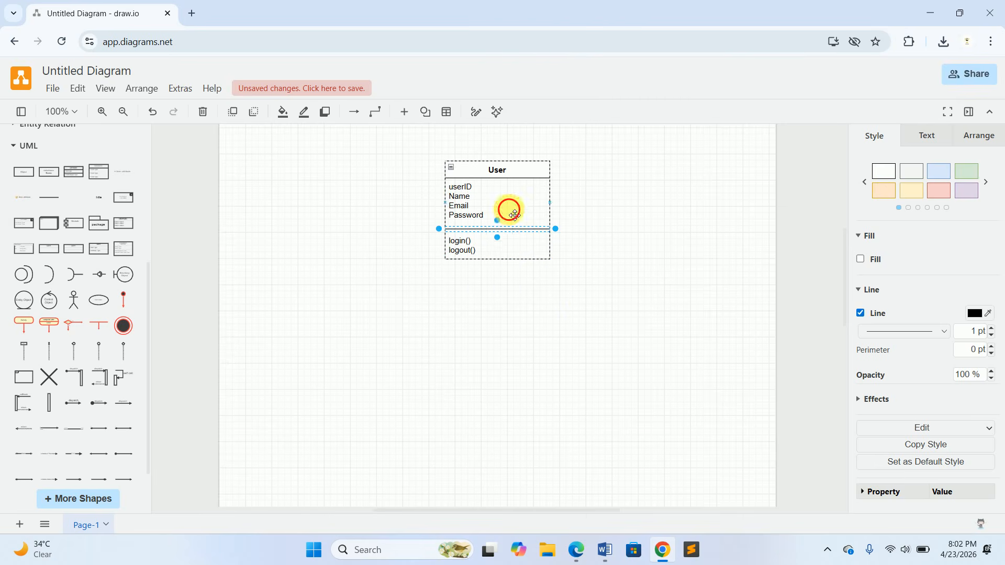
click(508, 212)
drag(501, 232, 500, 223)
click(598, 234)
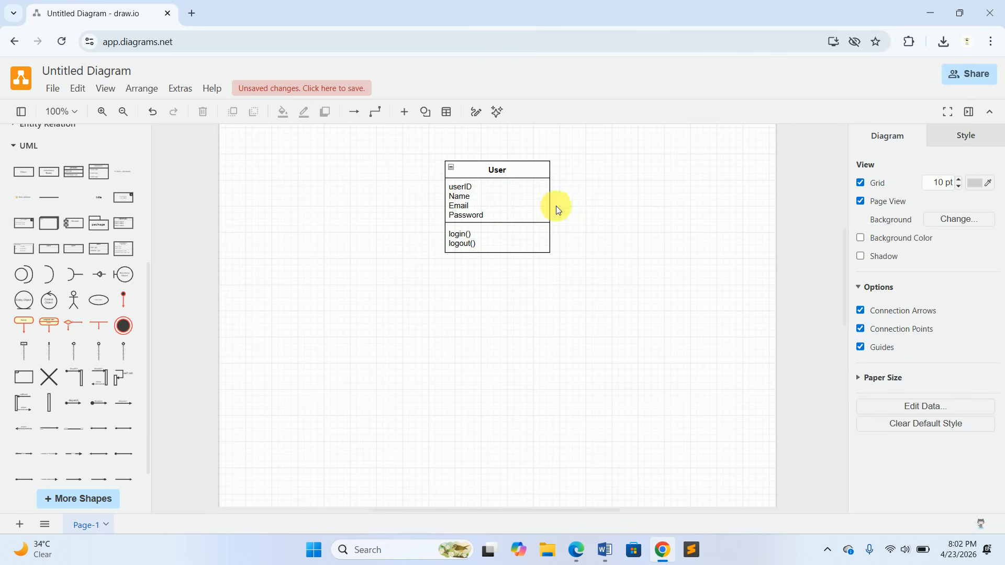
click(514, 200)
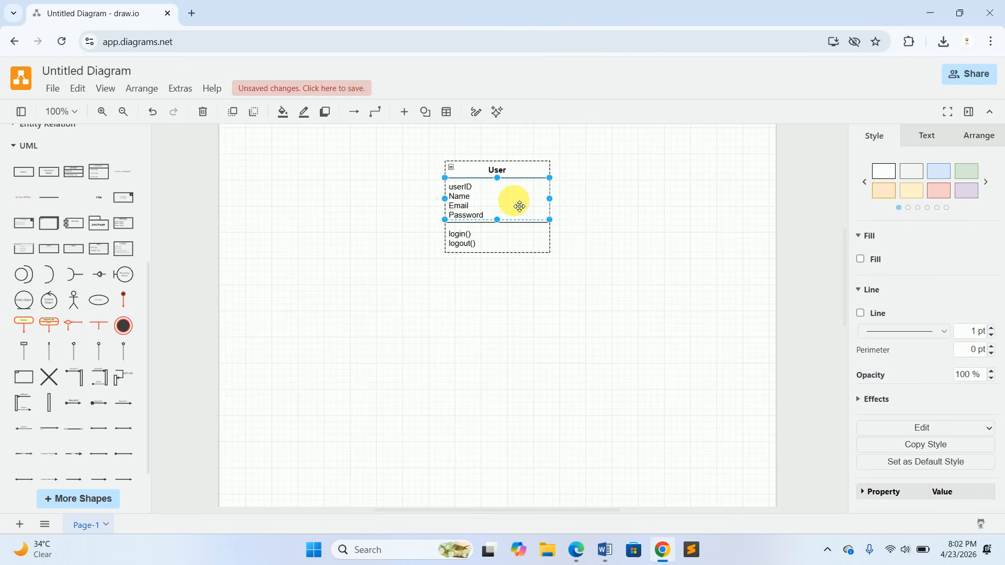
click(558, 166)
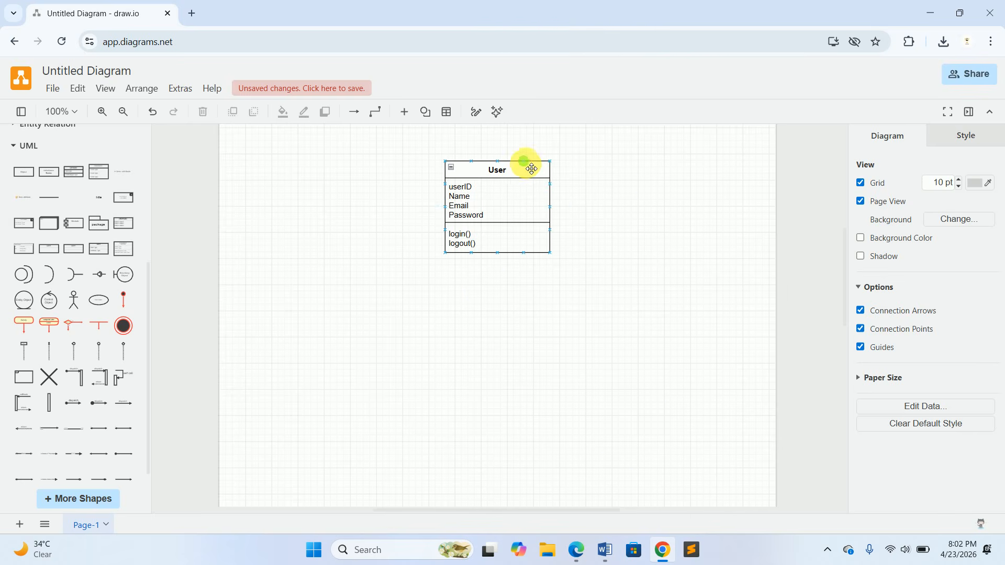
click(531, 168)
click(623, 197)
- Check the Word solution, attach a Generalization connector to the User class's left side in draw.io, and bend it at a right angle running downward
click(605, 551)
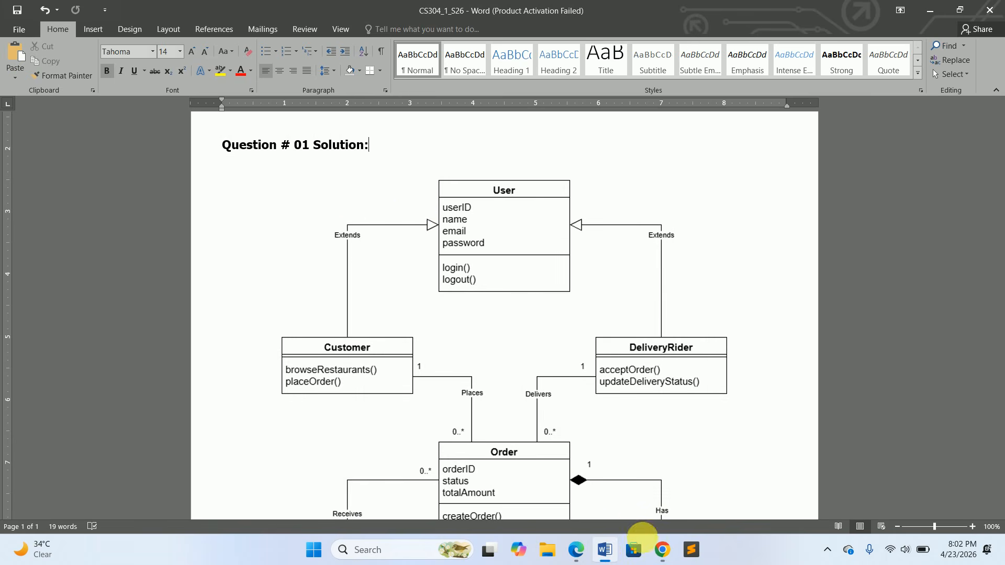
click(662, 550)
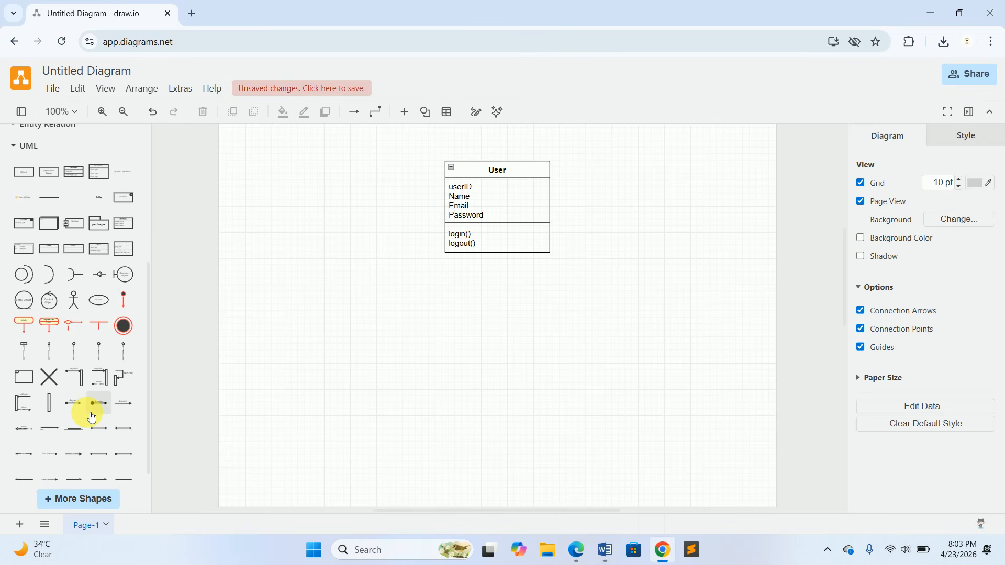
scroll(92, 417, down, 1)
mouse_move(74, 441)
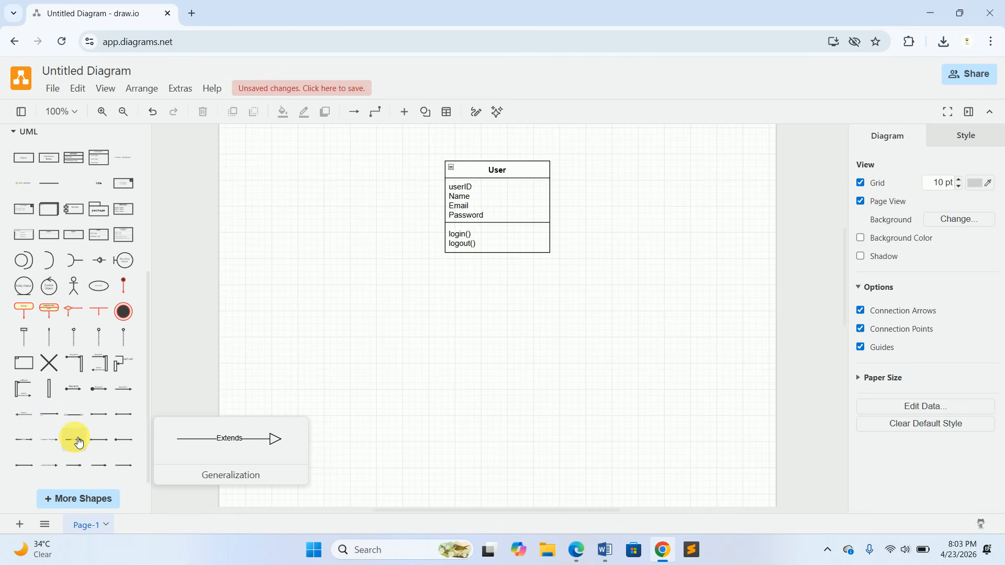
drag(78, 442, 445, 199)
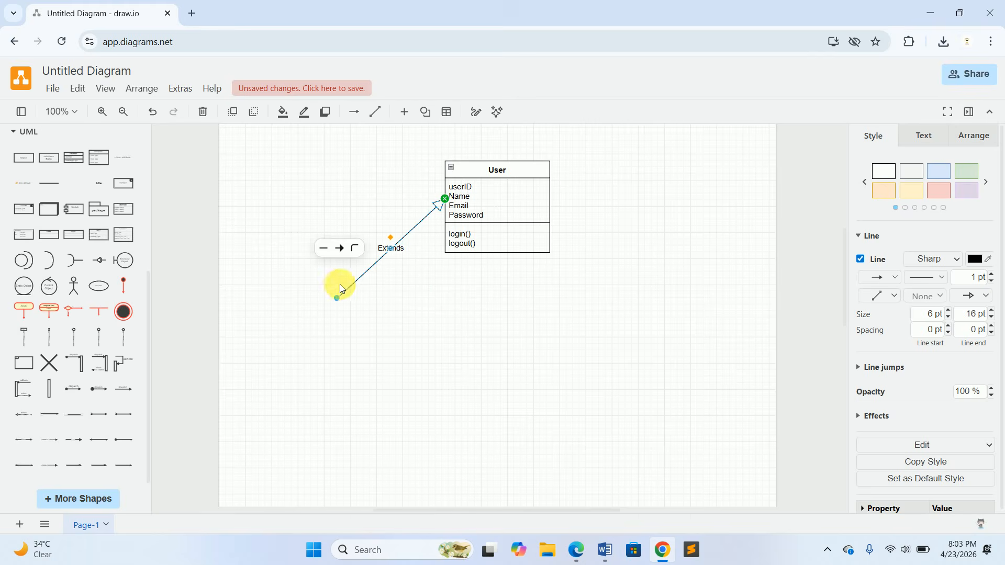
drag(340, 299, 382, 343)
drag(414, 271, 382, 200)
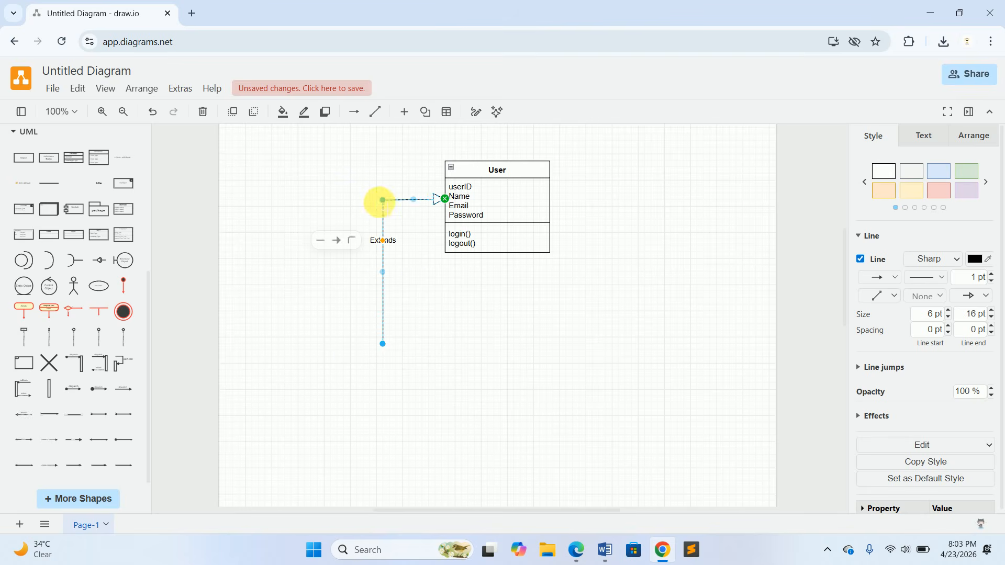
click(432, 281)
- Review the lower relationships in the Word solution and add a plain line from the General shapes below the User class in draw.io
click(611, 546)
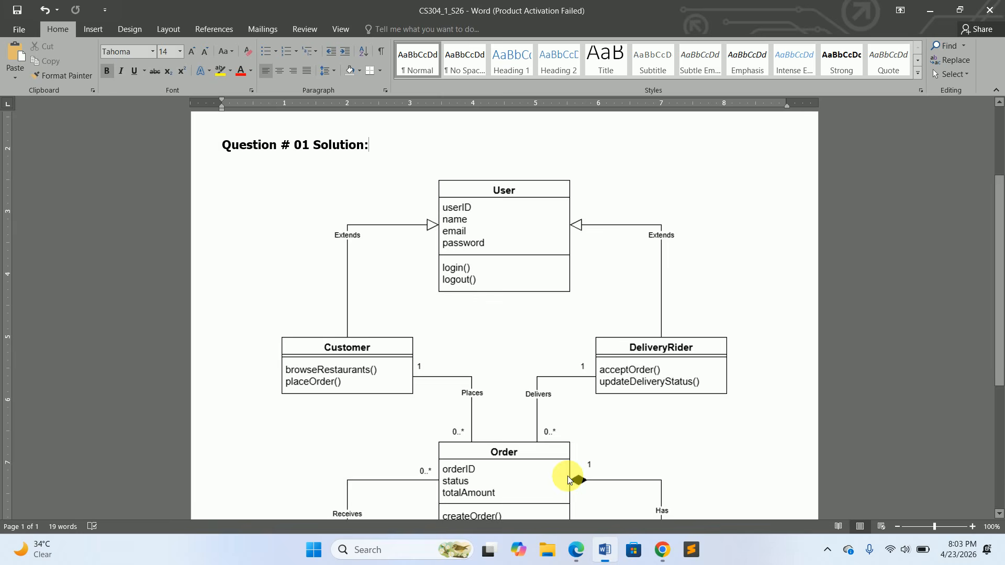
scroll(496, 321, down, 5)
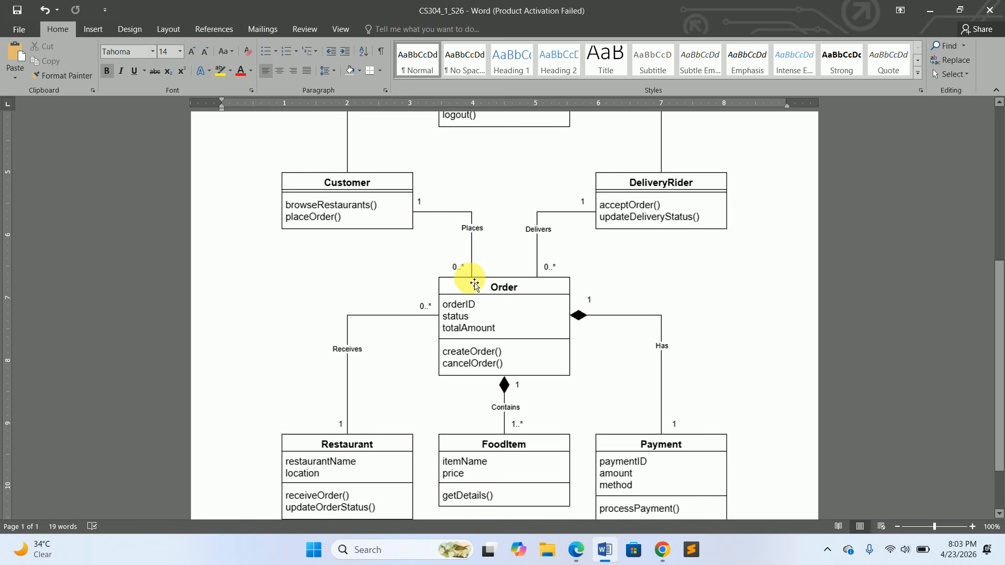
click(662, 549)
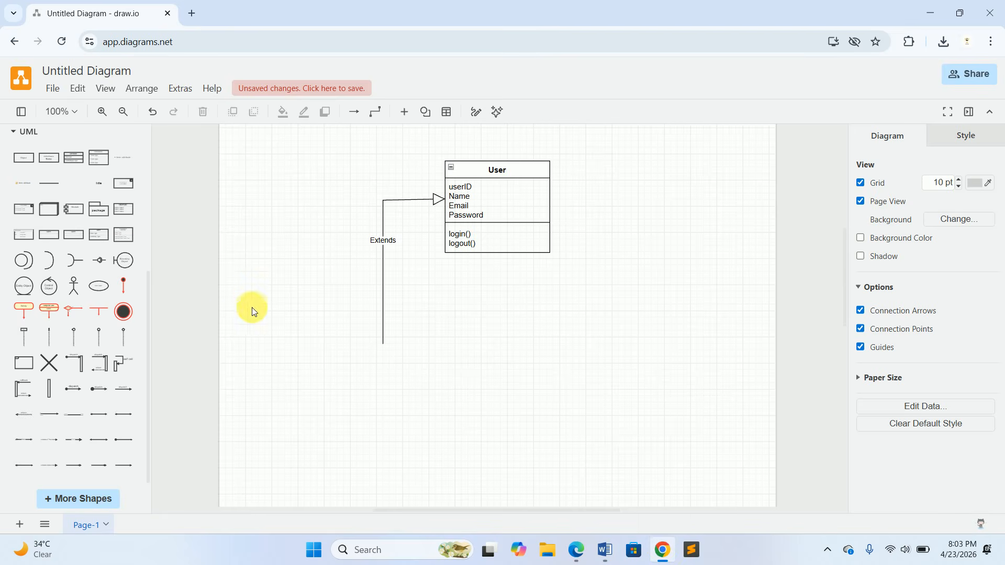
scroll(94, 223, up, 5)
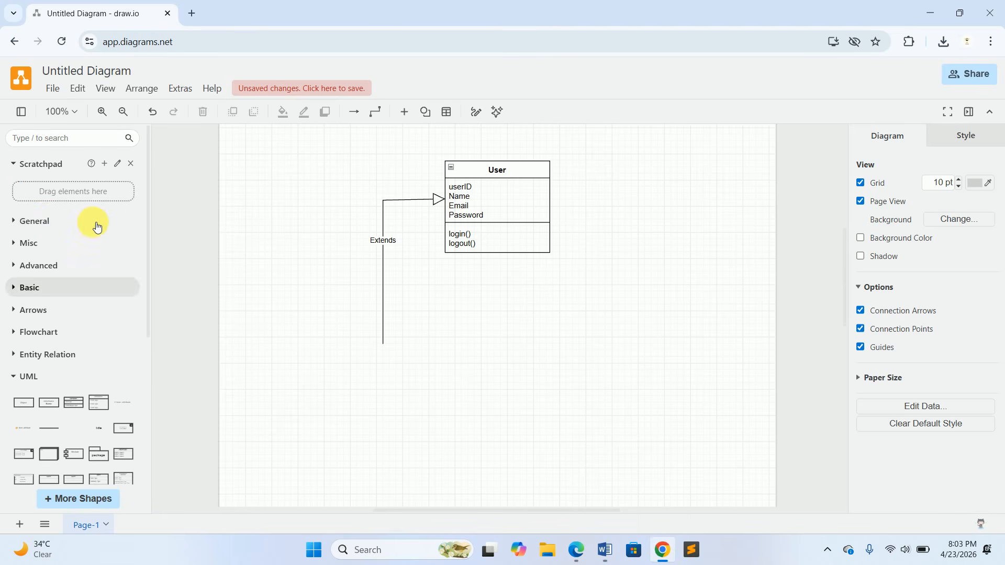
click(54, 220)
drag(79, 425, 539, 364)
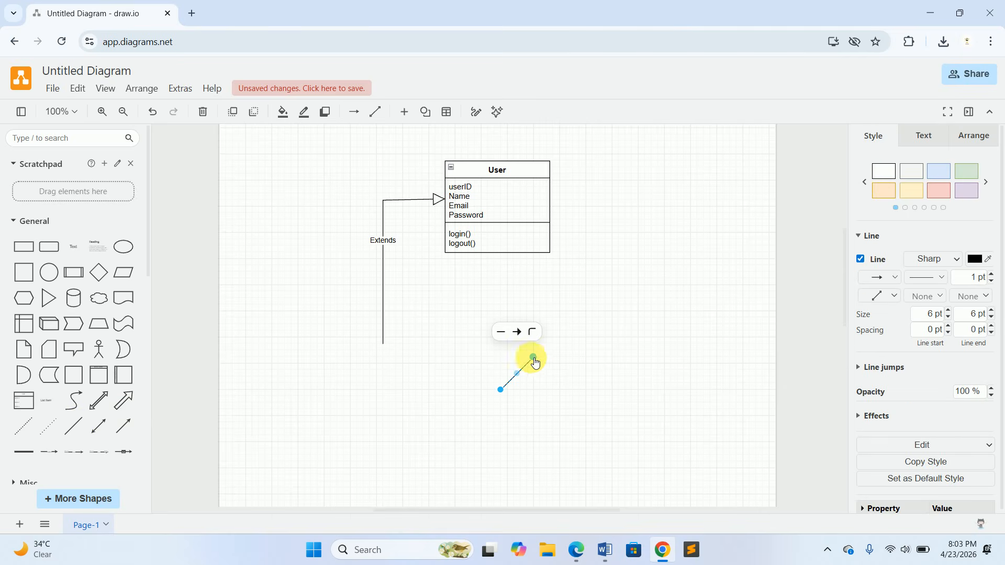
- Check the Order class's composition links in the Word solution and add a horizontal Composition 2 connector below the Extends connector in draw.io
click(605, 549)
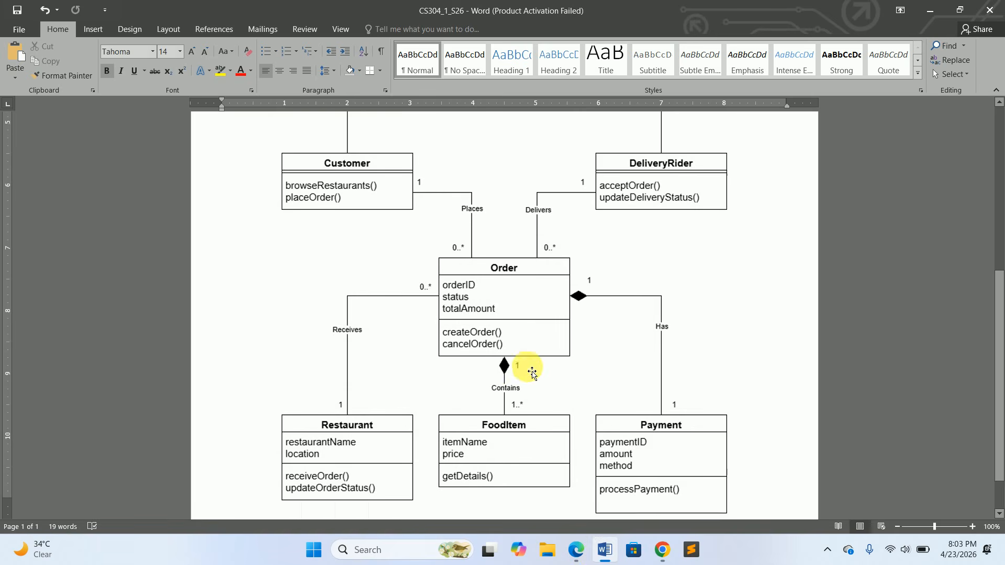
scroll(532, 372, down, 2)
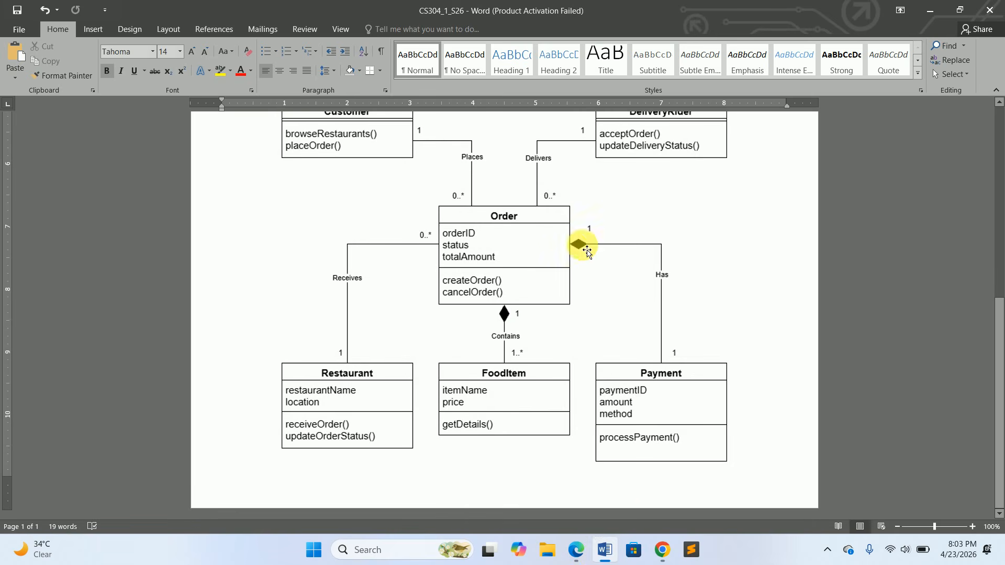
click(662, 550)
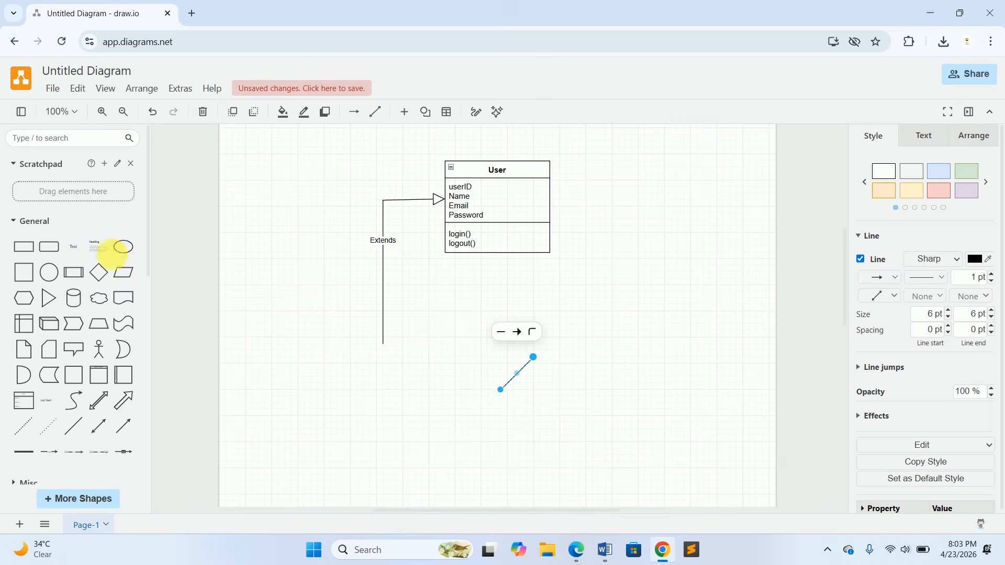
click(38, 222)
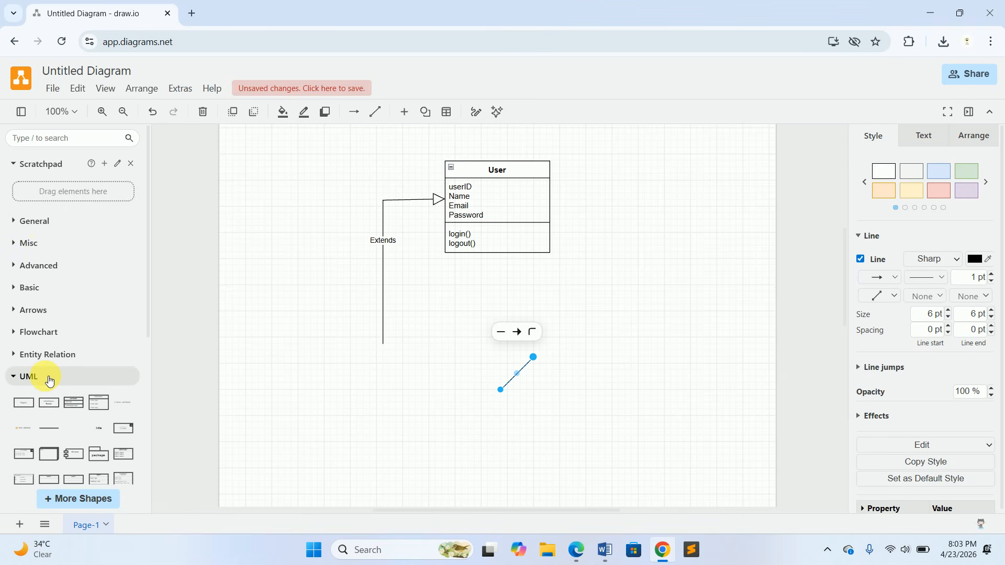
scroll(49, 380, down, 5)
mouse_move(106, 473)
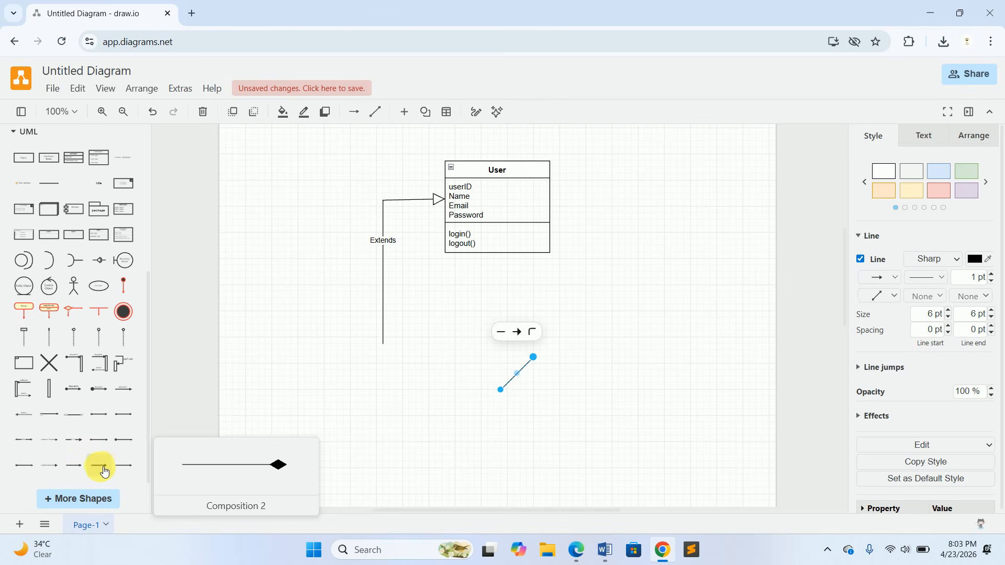
drag(109, 467, 324, 397)
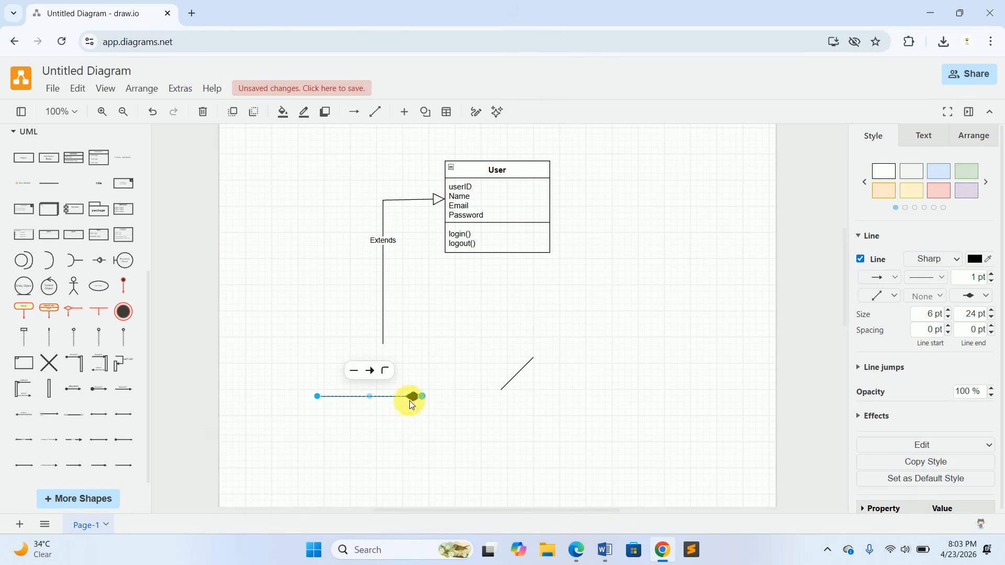
click(460, 336)
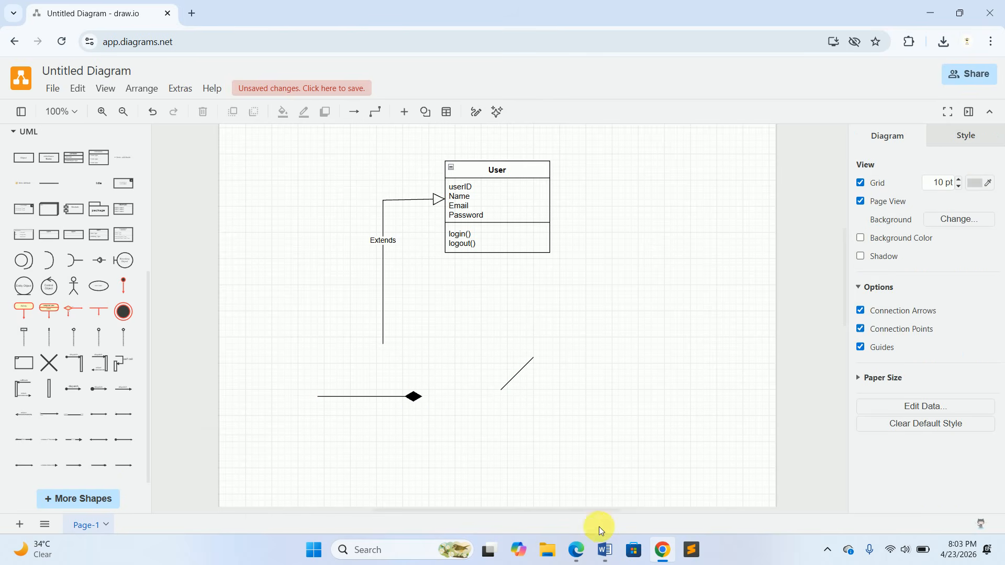
- Look up the Order–Restaurant relationship in the Word solution and label the short diagonal line in draw.io "receives"
click(604, 548)
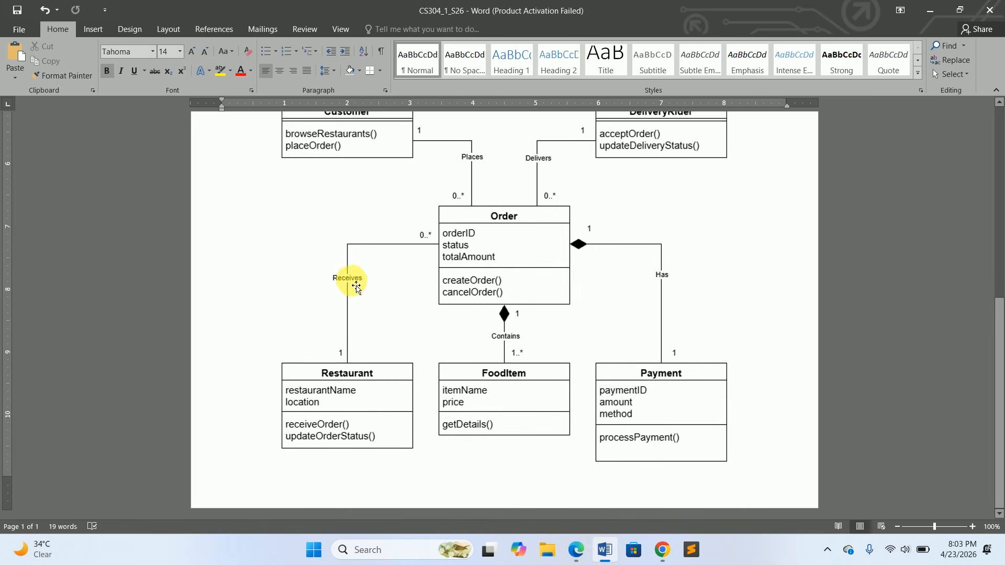
click(662, 549)
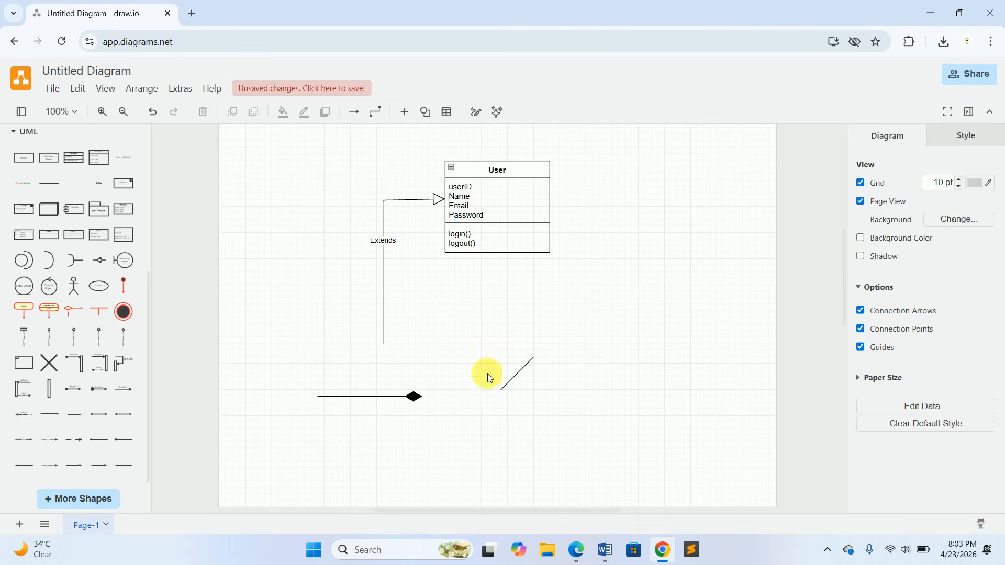
double_click(523, 379)
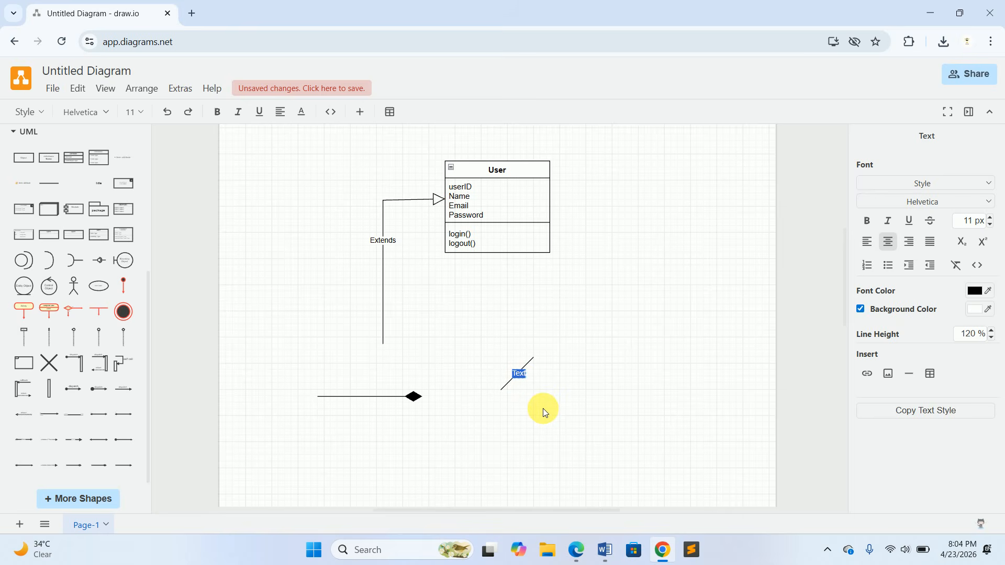
text(receives)
click(575, 384)
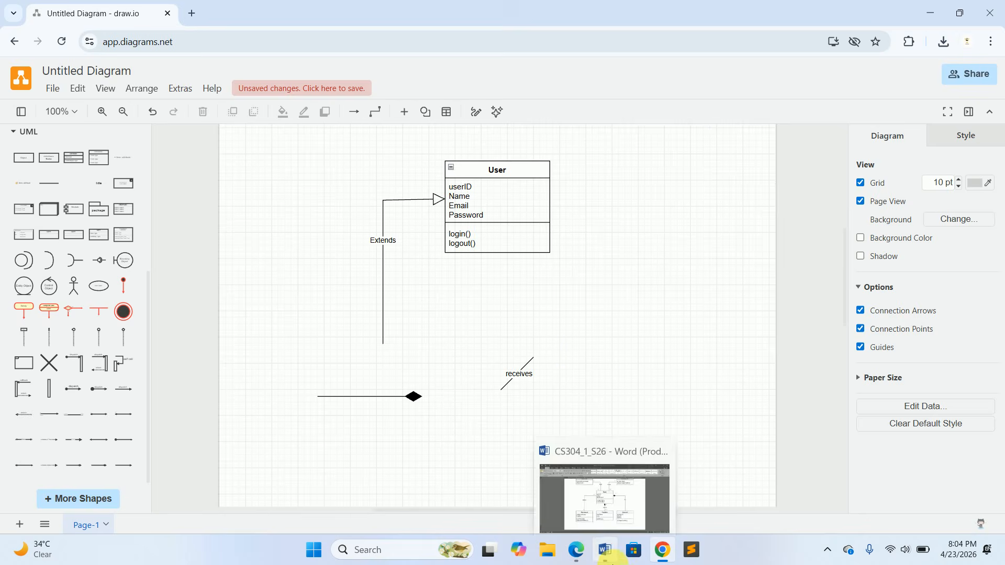
- Check the multiplicities in the Word solution and add the text "0..*" between the User class and the diagonal line in draw.io
click(606, 553)
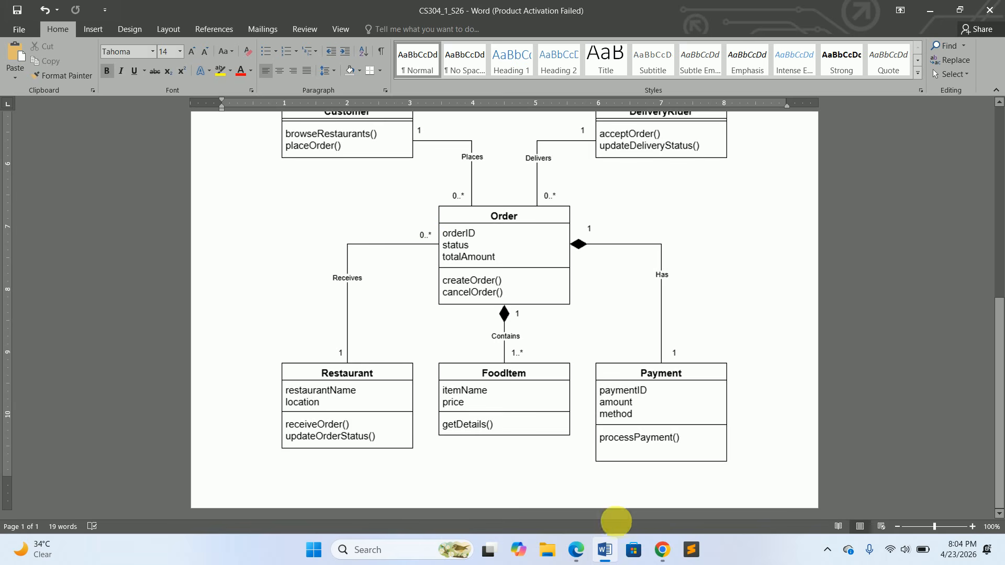
click(662, 550)
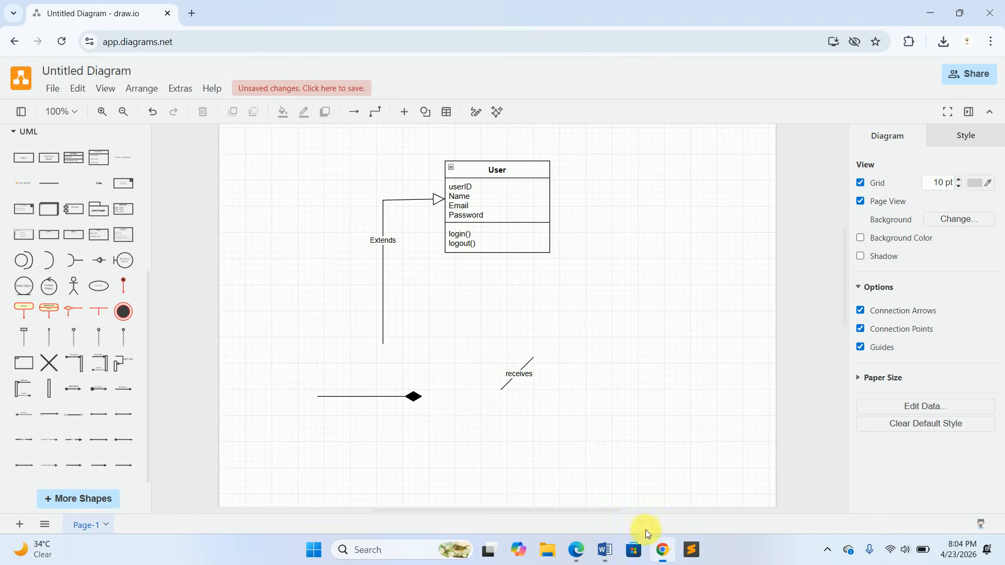
double_click(516, 310)
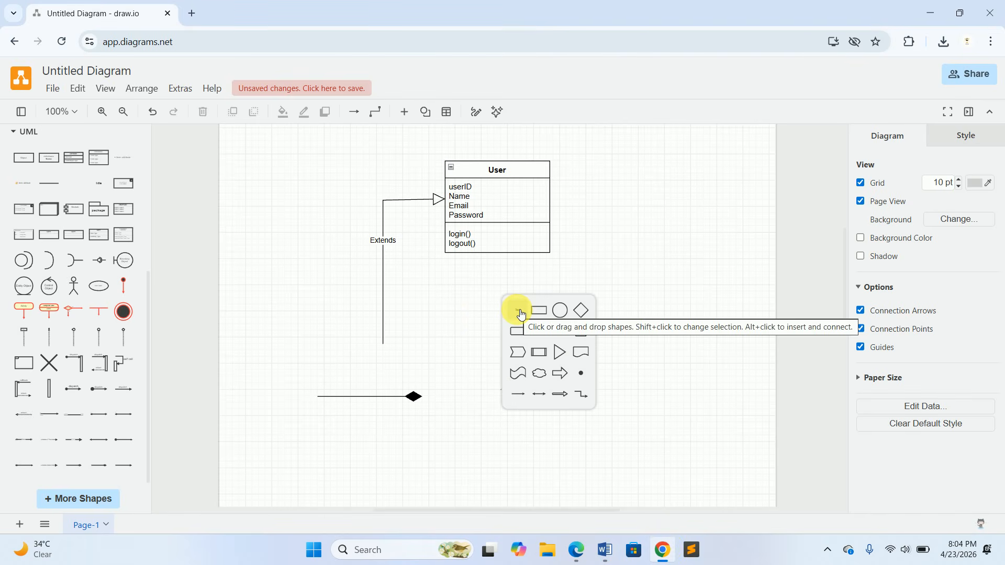
click(518, 311)
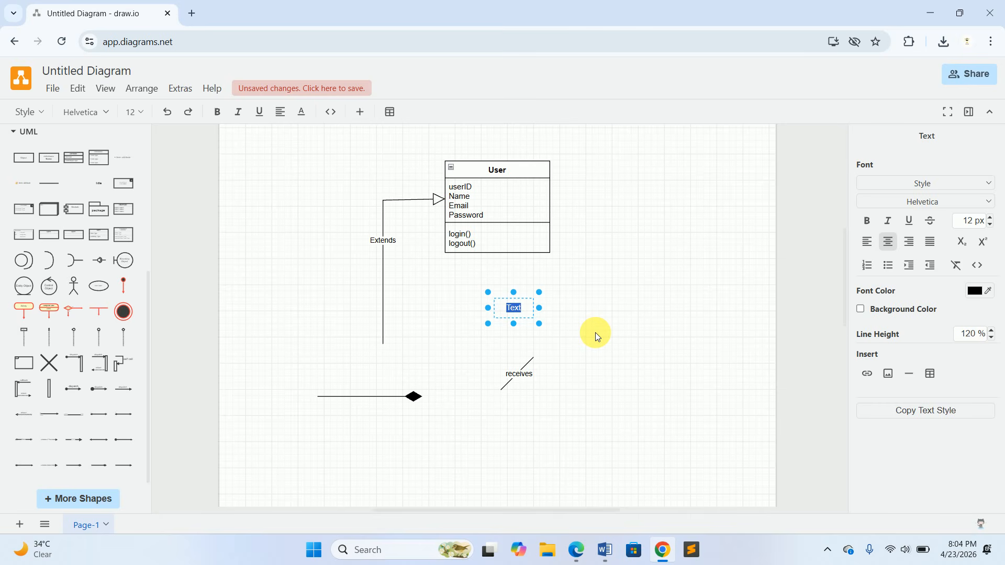
text(0..*)
click(551, 295)
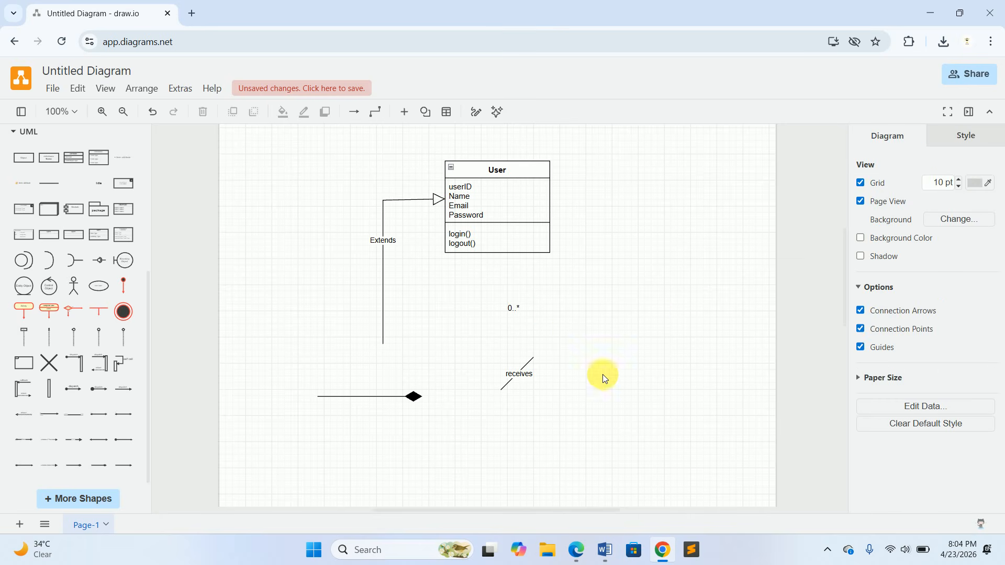
- Switch to the Word solution and review its title block and the class diagram from the User class downward
click(604, 549)
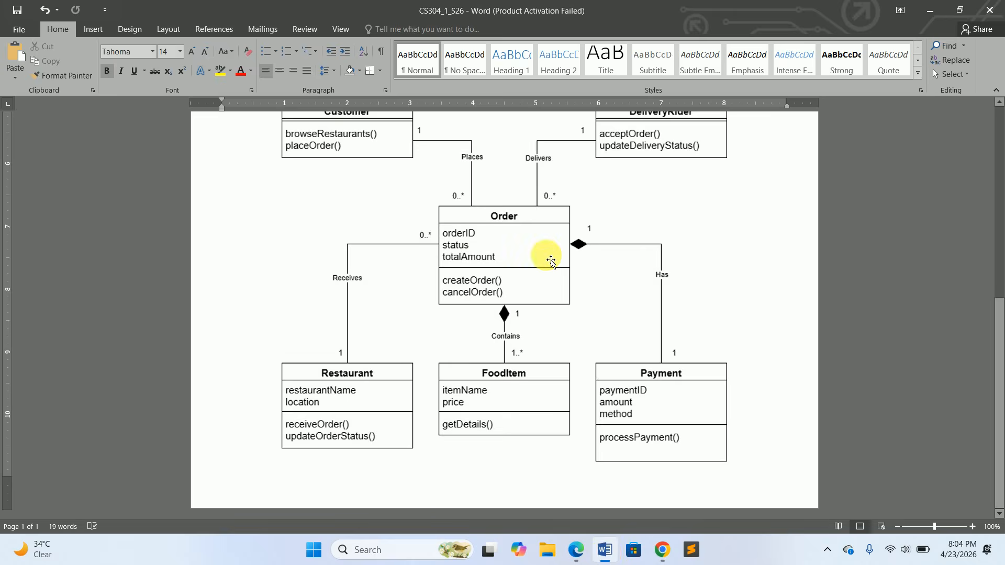
scroll(699, 167, up, 10)
click(410, 226)
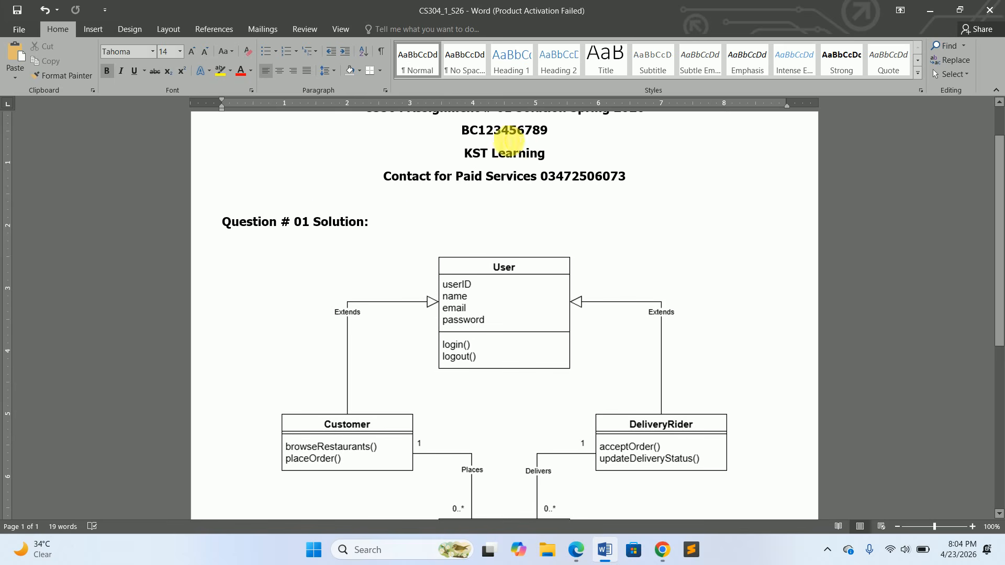
scroll(519, 139, up, 1)
scroll(519, 139, up, 2)
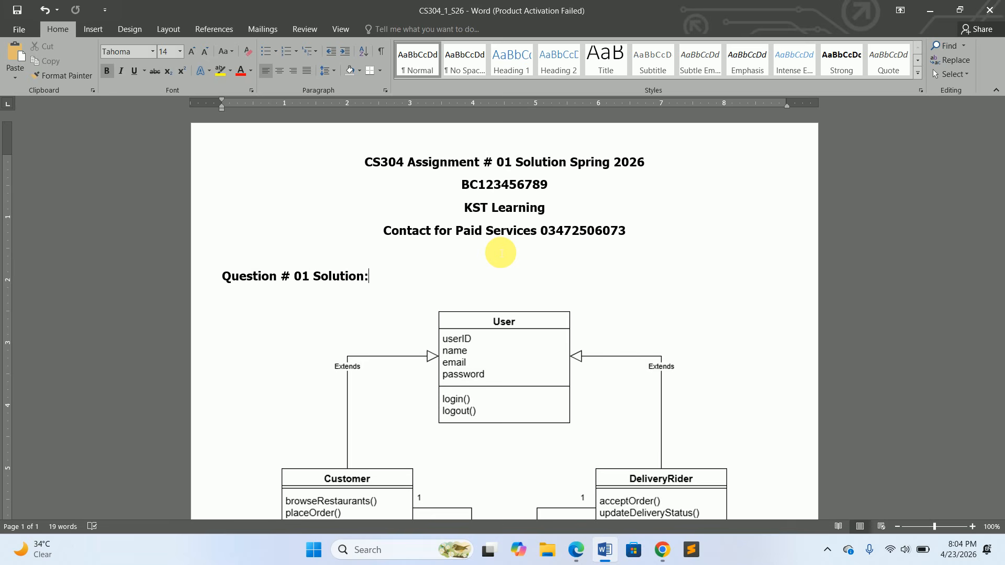
scroll(380, 277, down, 1)
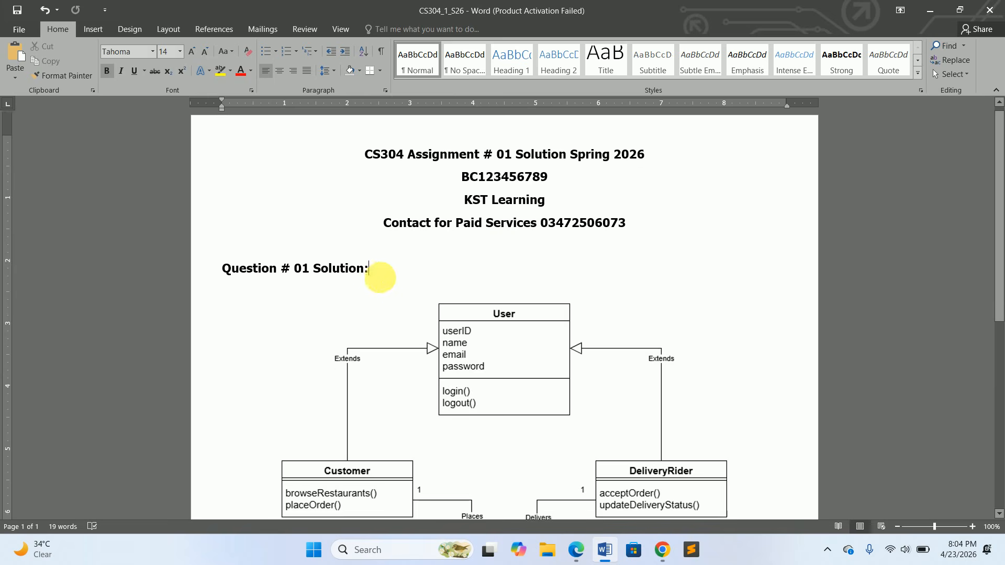
scroll(380, 277, down, 4)
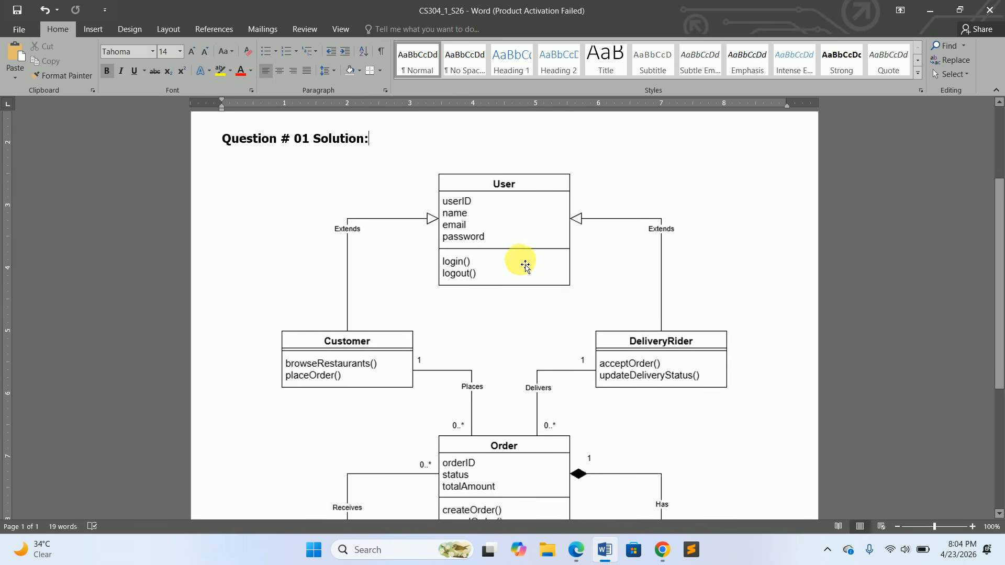